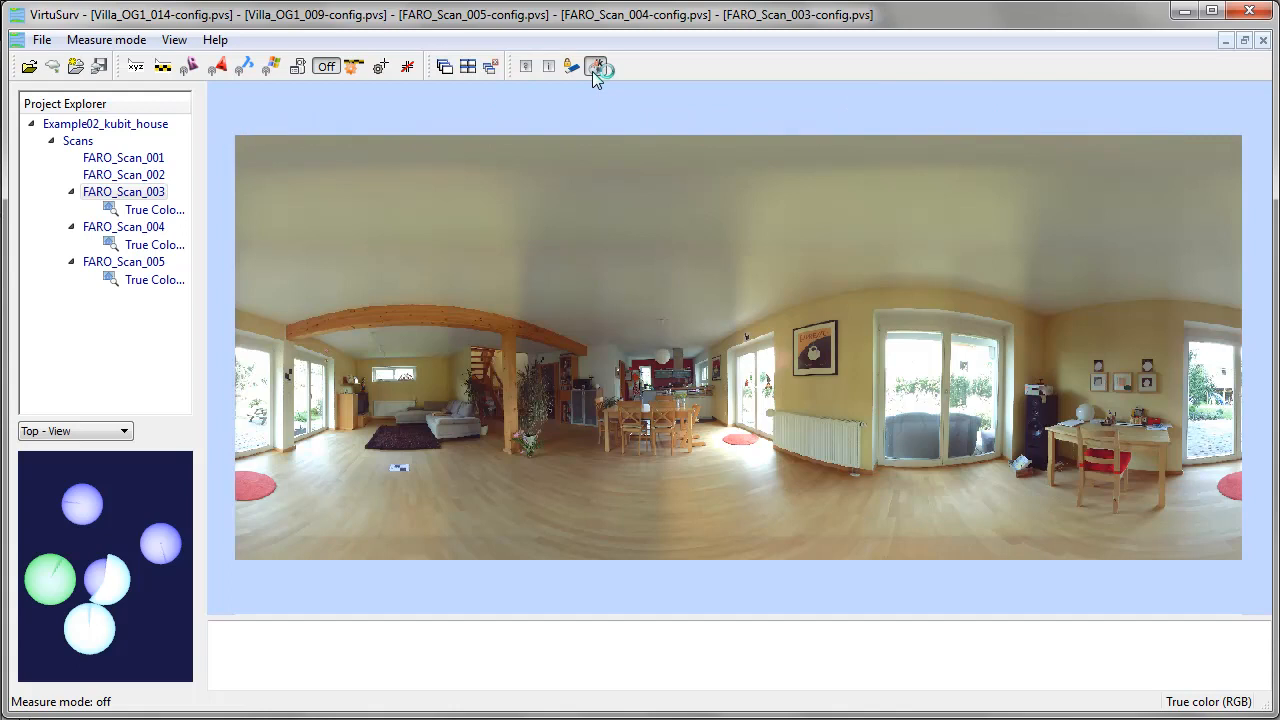
# Download the AutoCAD macro templates from the online macro page and open the extracted Macro_templates_for_AutoCAD folder.
pyautogui.click(594, 68)
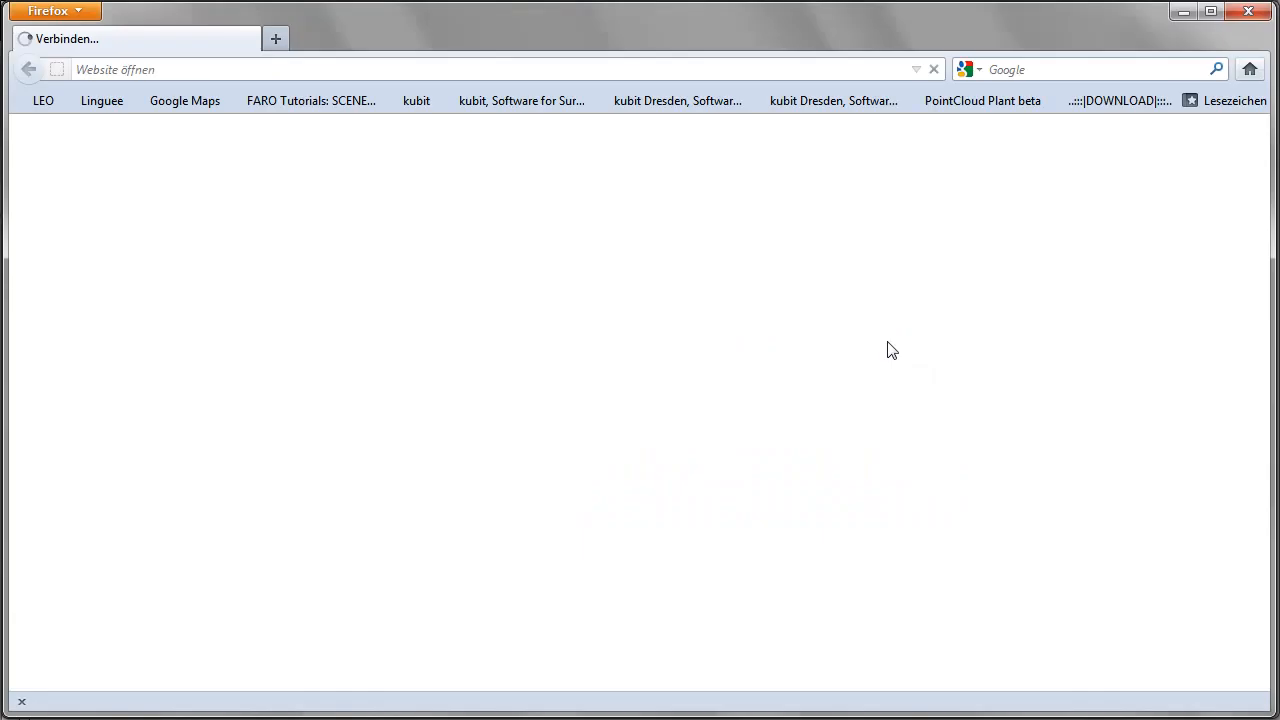
pyautogui.scroll(-6, 675, 425)
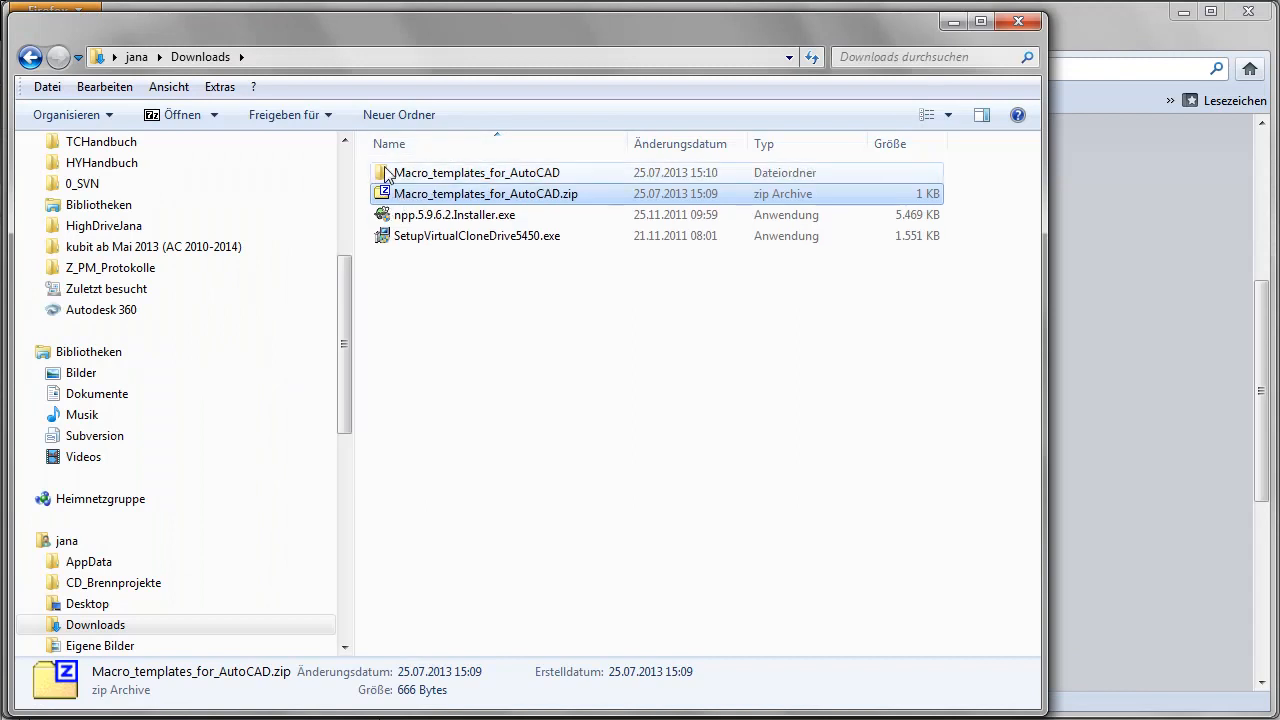
pyautogui.doubleClick(385, 168)
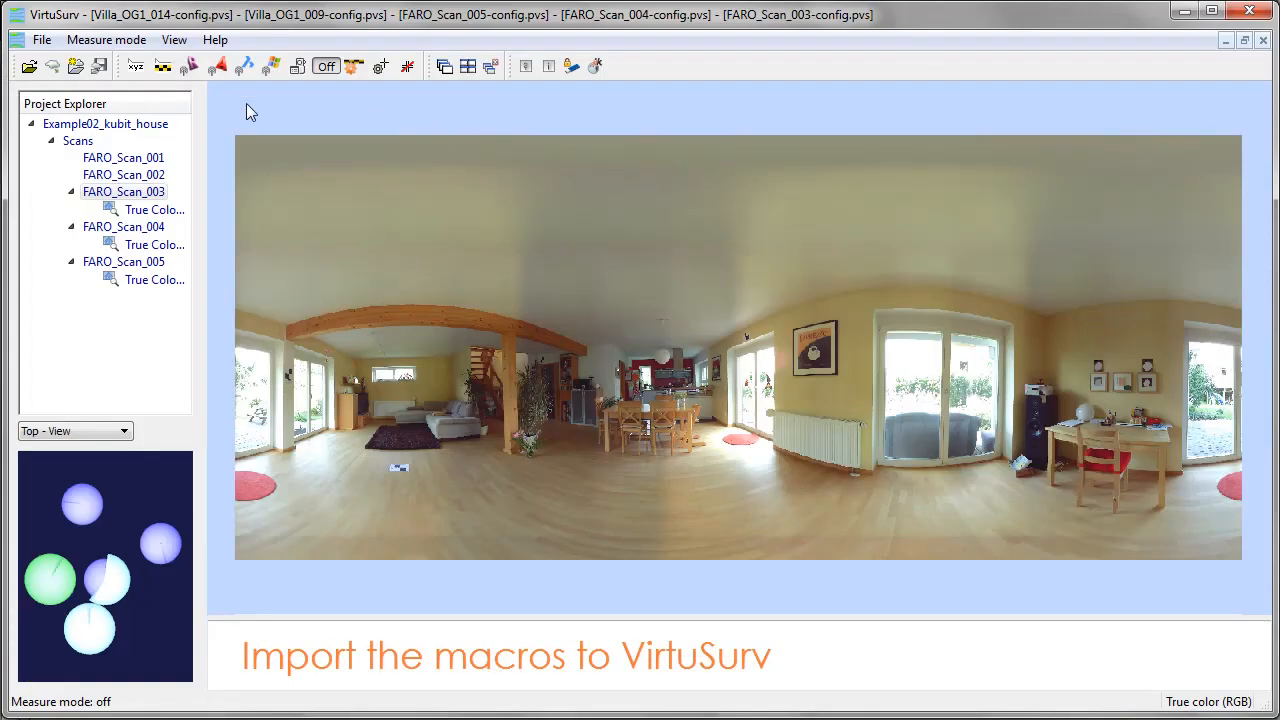
# Activate the Send to AutoCAD (LT) measure mode and load Macro_templates_for_AutoCAD.txt from its Downloads subfolder for macro import.
pyautogui.click(212, 69)
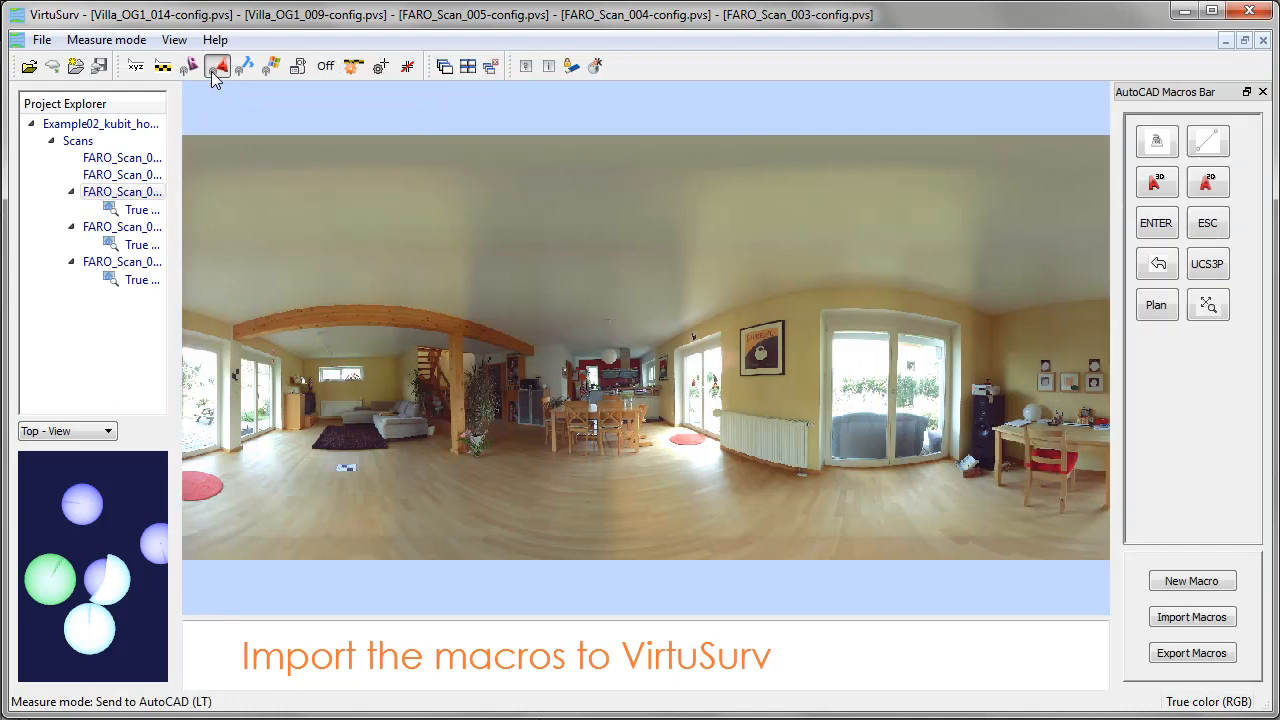
pyautogui.click(1160, 617)
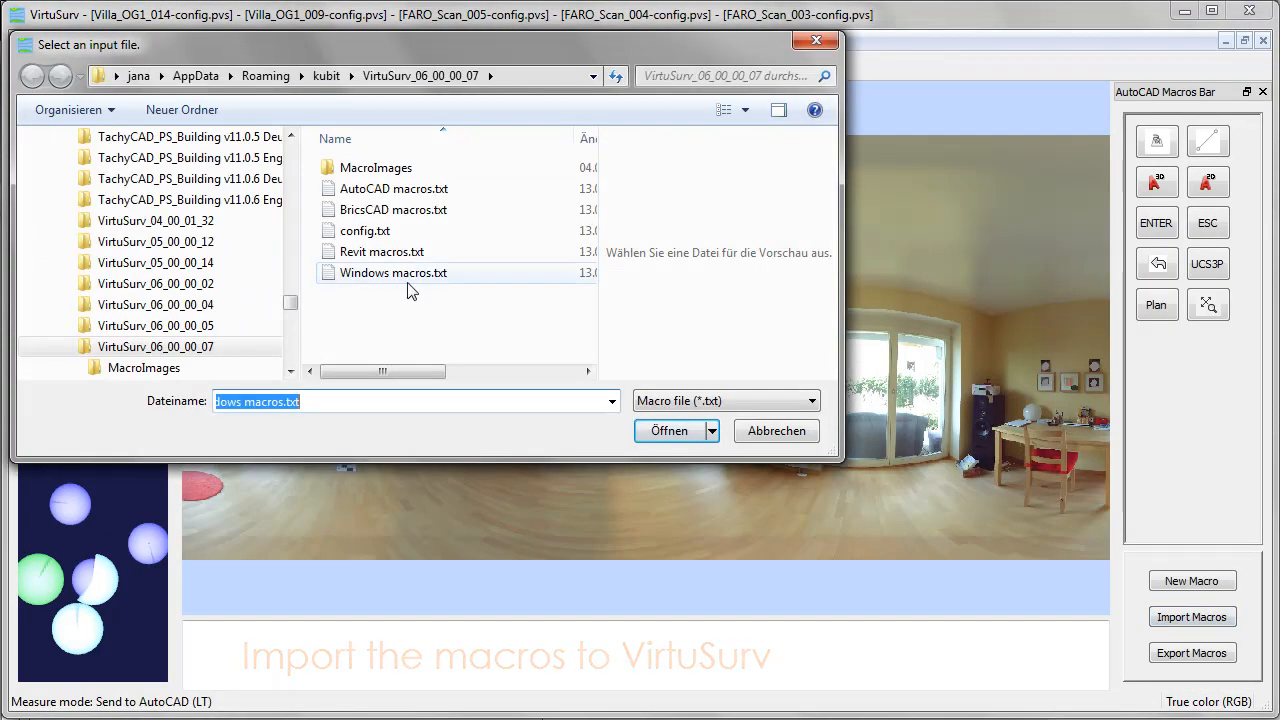
pyautogui.moveTo(291, 299); pyautogui.dragTo(299, 140)
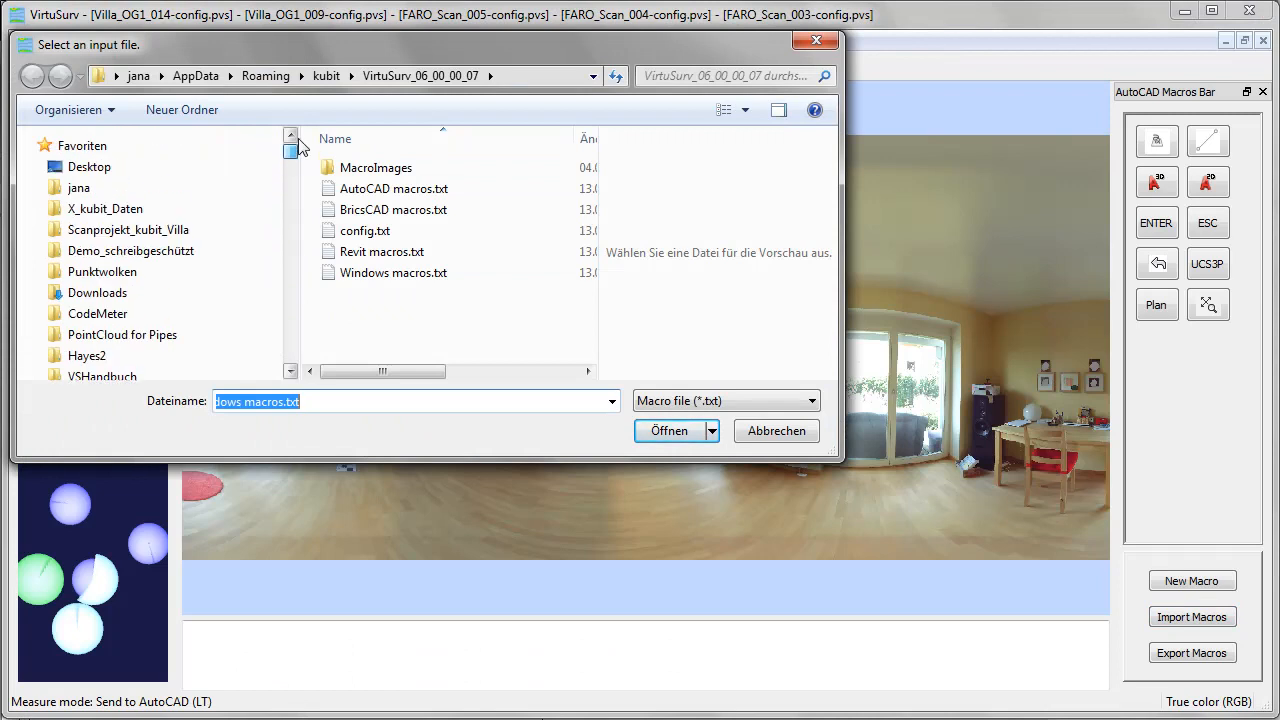
pyautogui.click(150, 294)
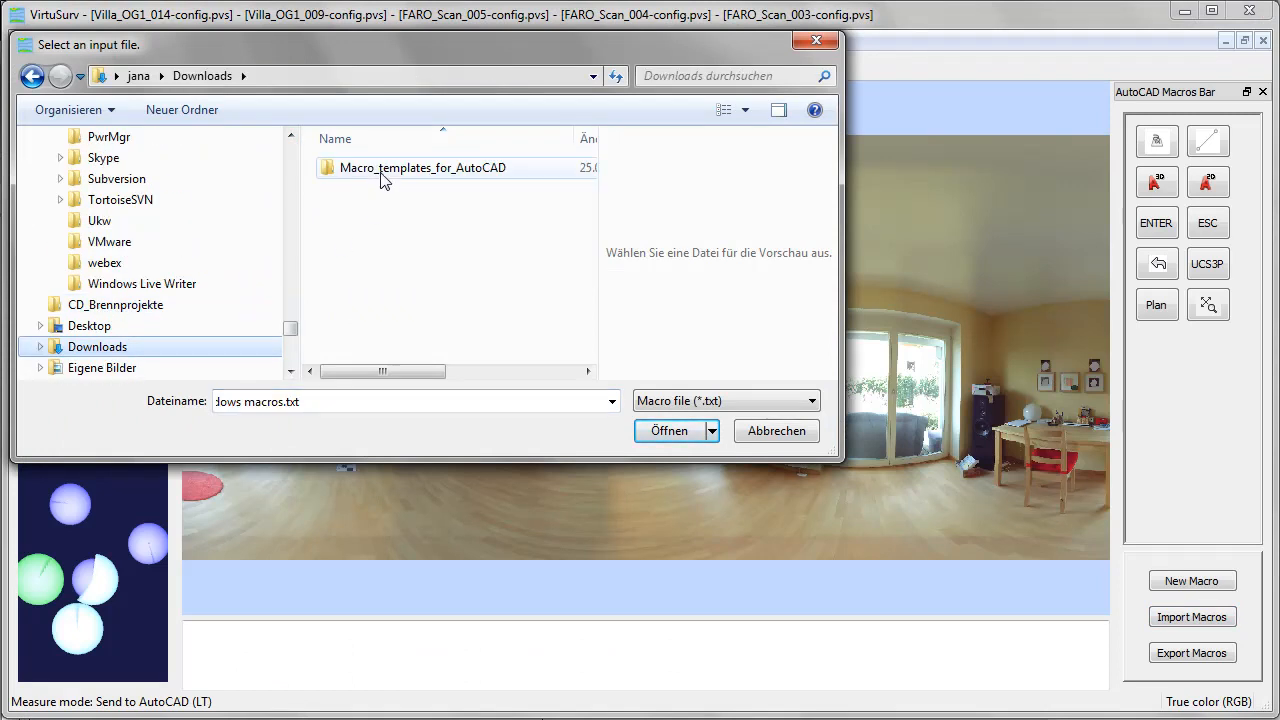
pyautogui.doubleClick(381, 170)
pyautogui.click(386, 170)
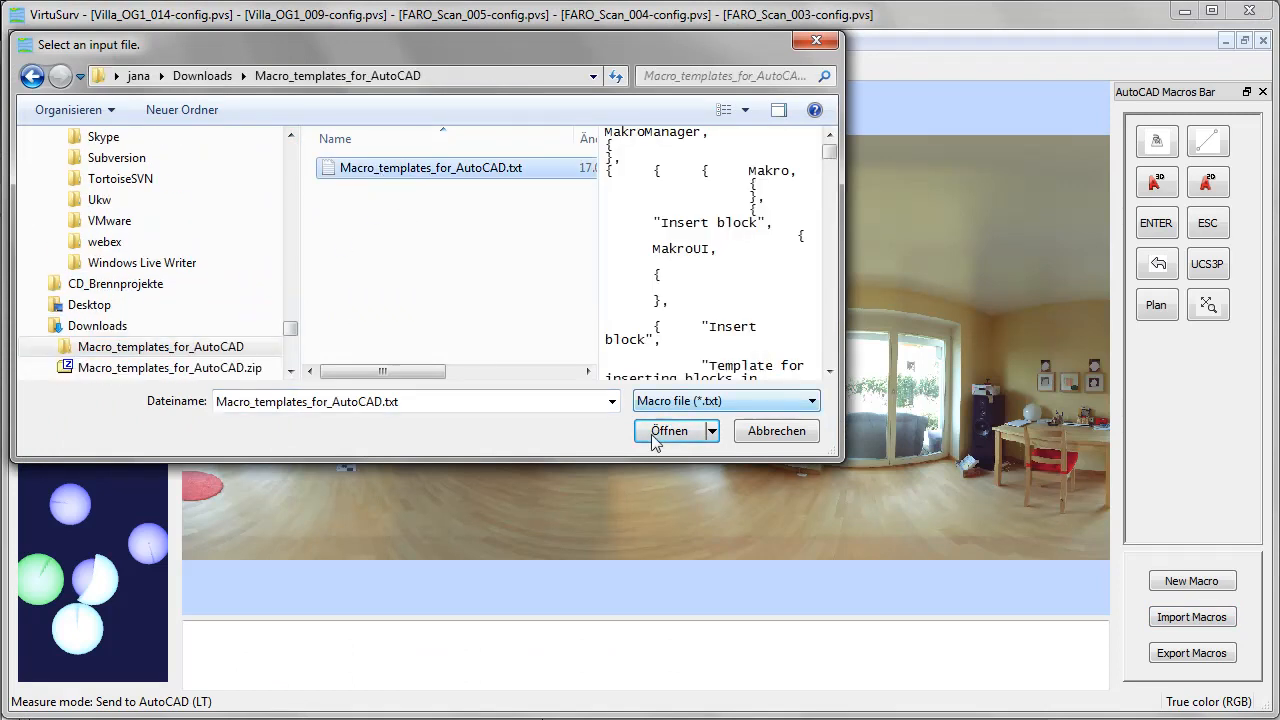
pyautogui.click(669, 430)
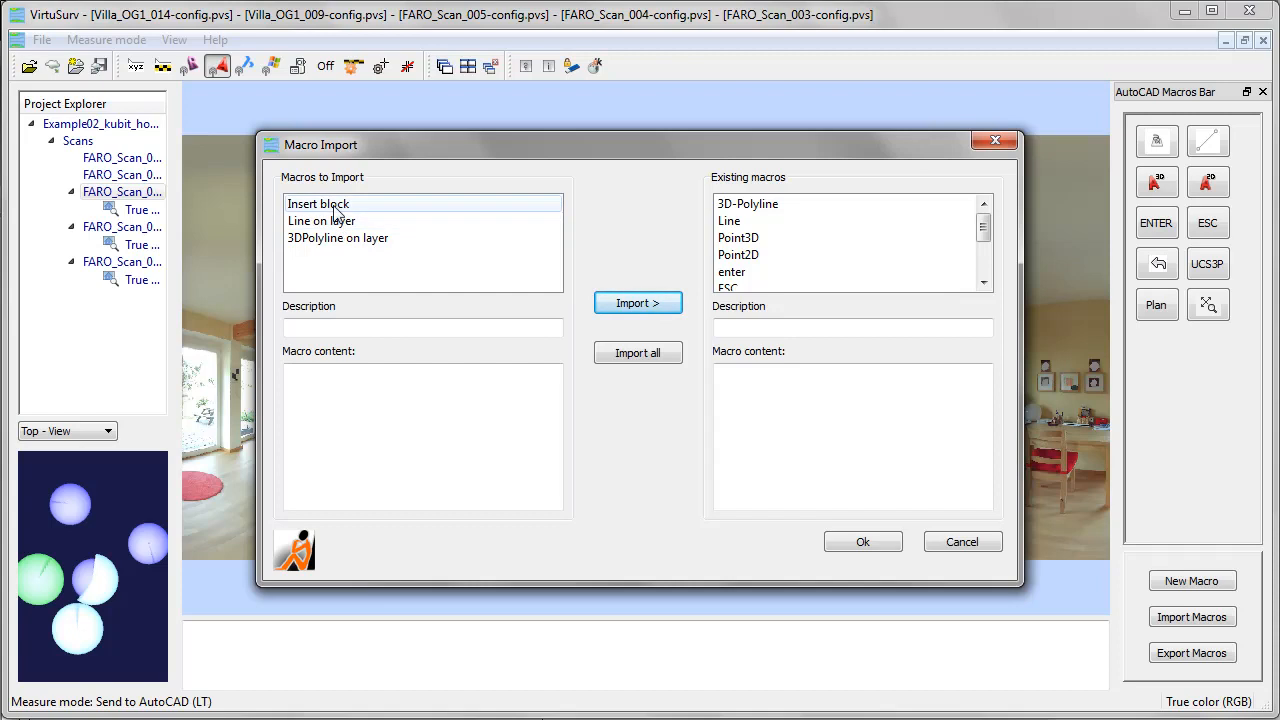
# Import the macros Insert block, Line on layer and 3DPolyline on layer into the existing AutoCAD macros.
pyautogui.click(335, 209)
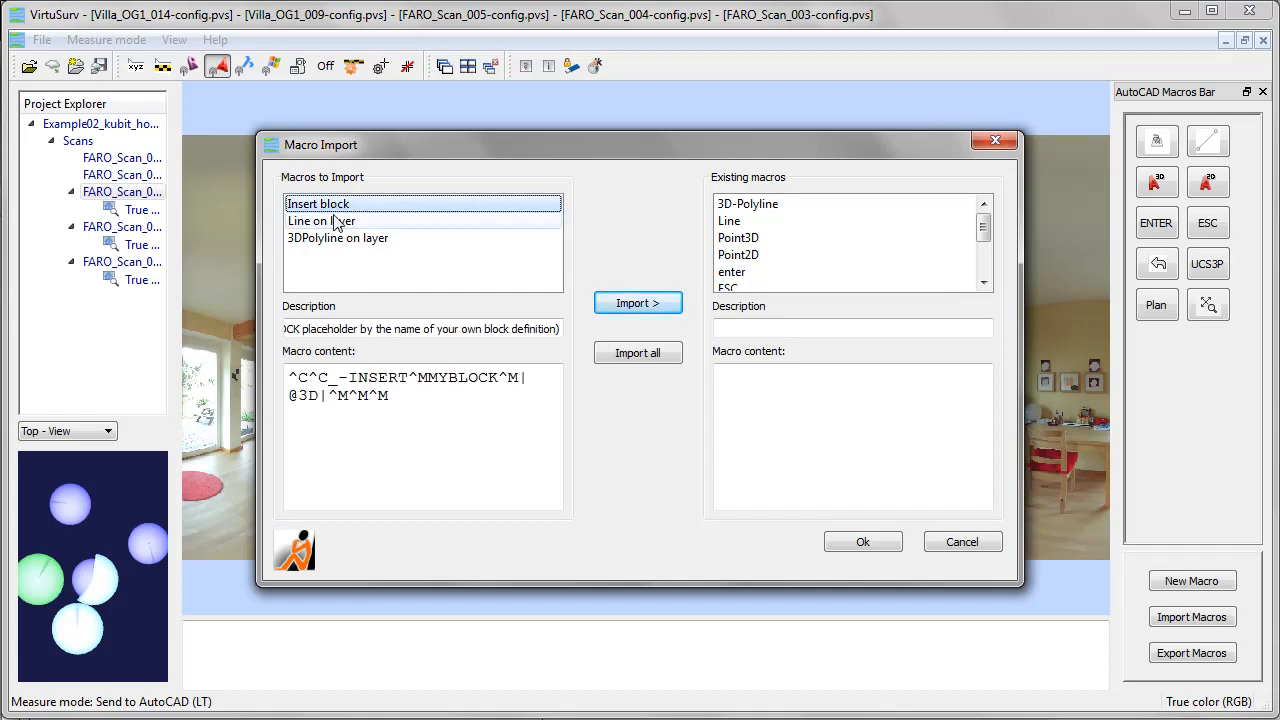
pyautogui.keyDown('shift'); pyautogui.click(335, 245); pyautogui.keyUp('shift')
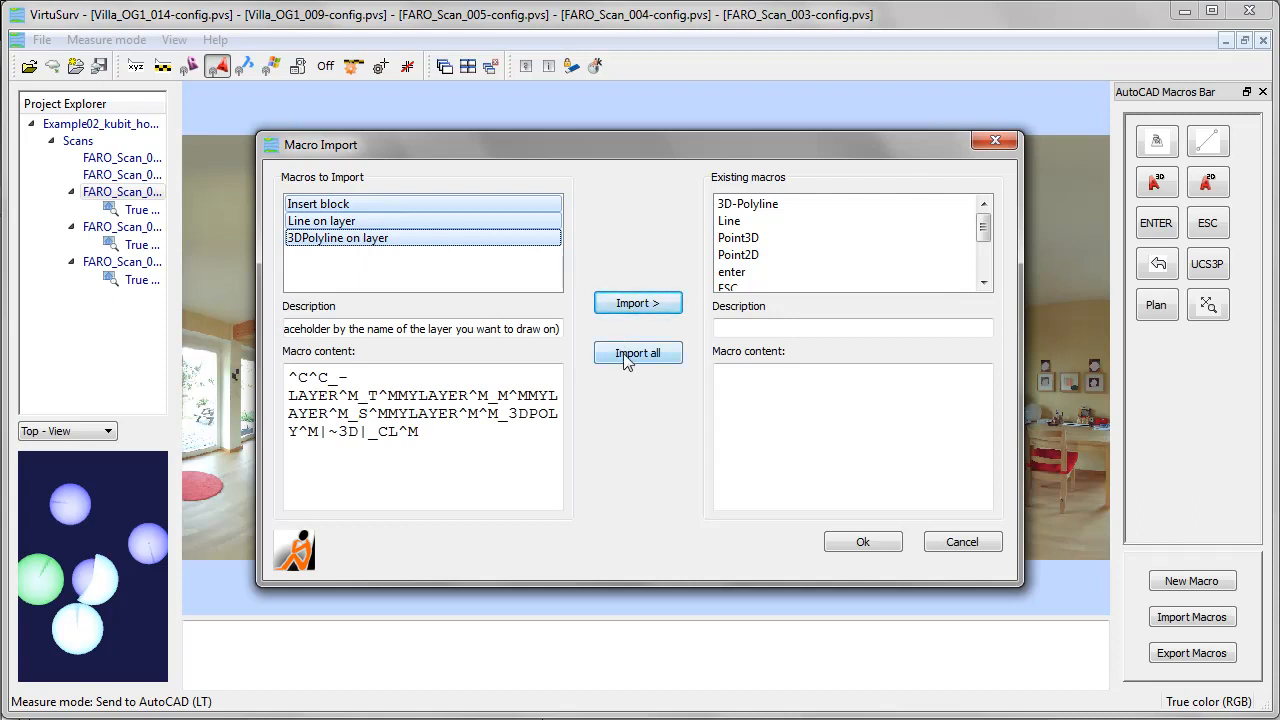
pyautogui.click(626, 312)
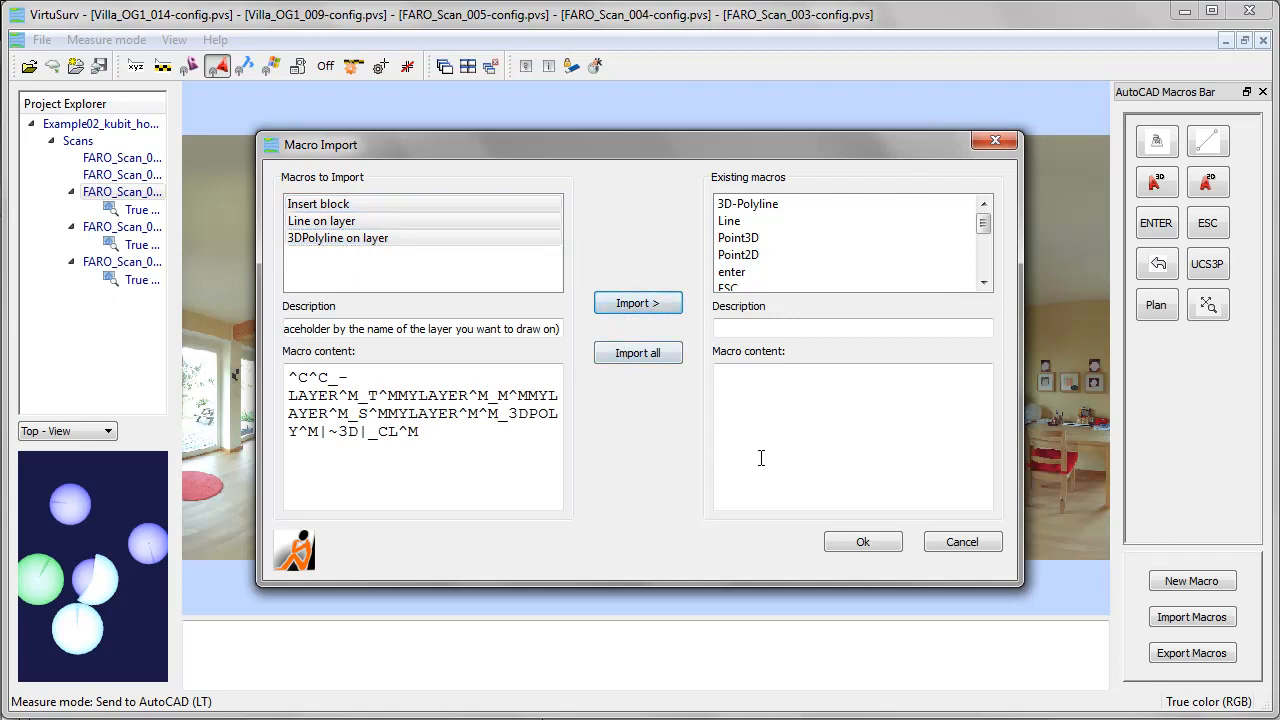
pyautogui.moveTo(980, 232); pyautogui.dragTo(980, 274)
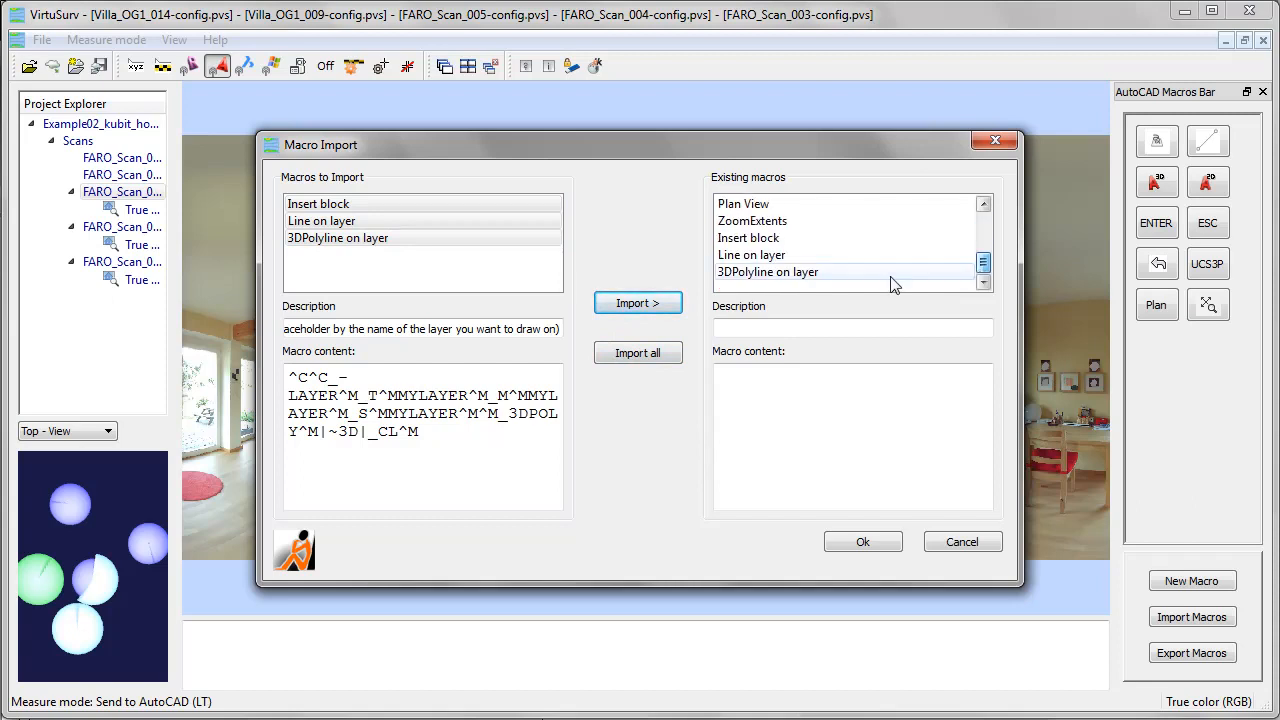
pyautogui.click(846, 547)
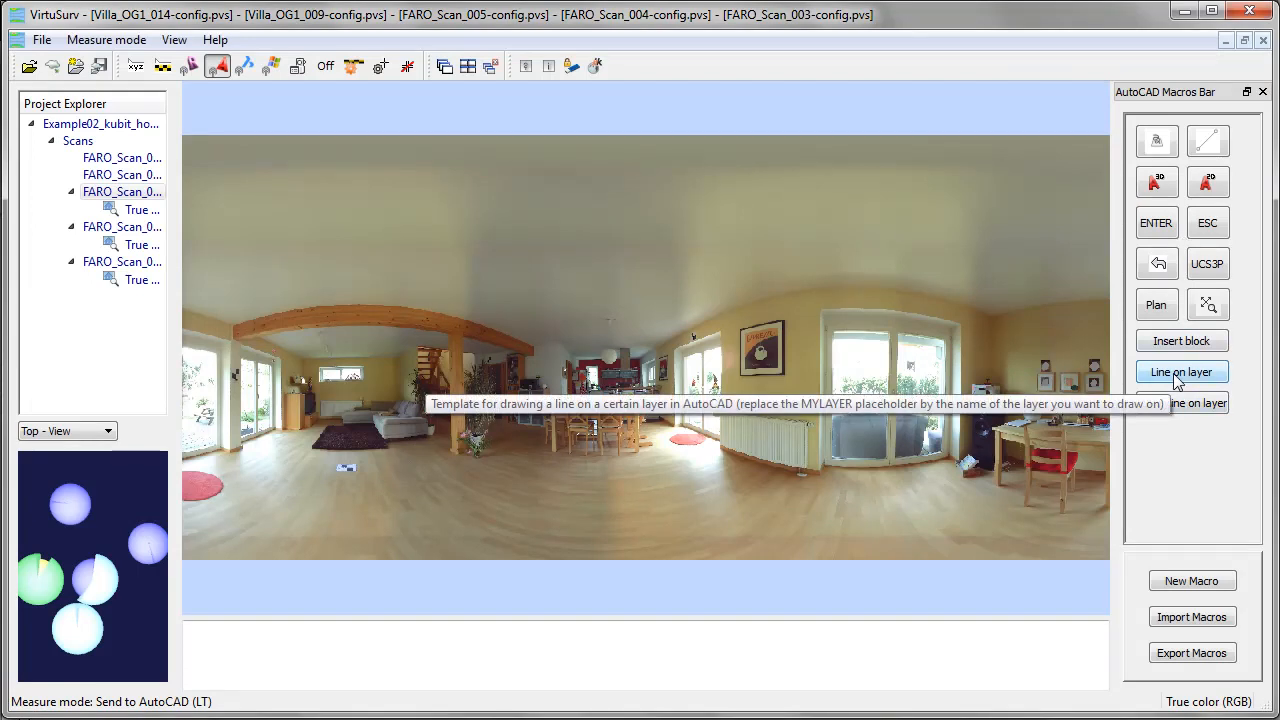
# Open the Line on layer macro's definition for editing and select its button text.
pyautogui.rightClick(1178, 380)
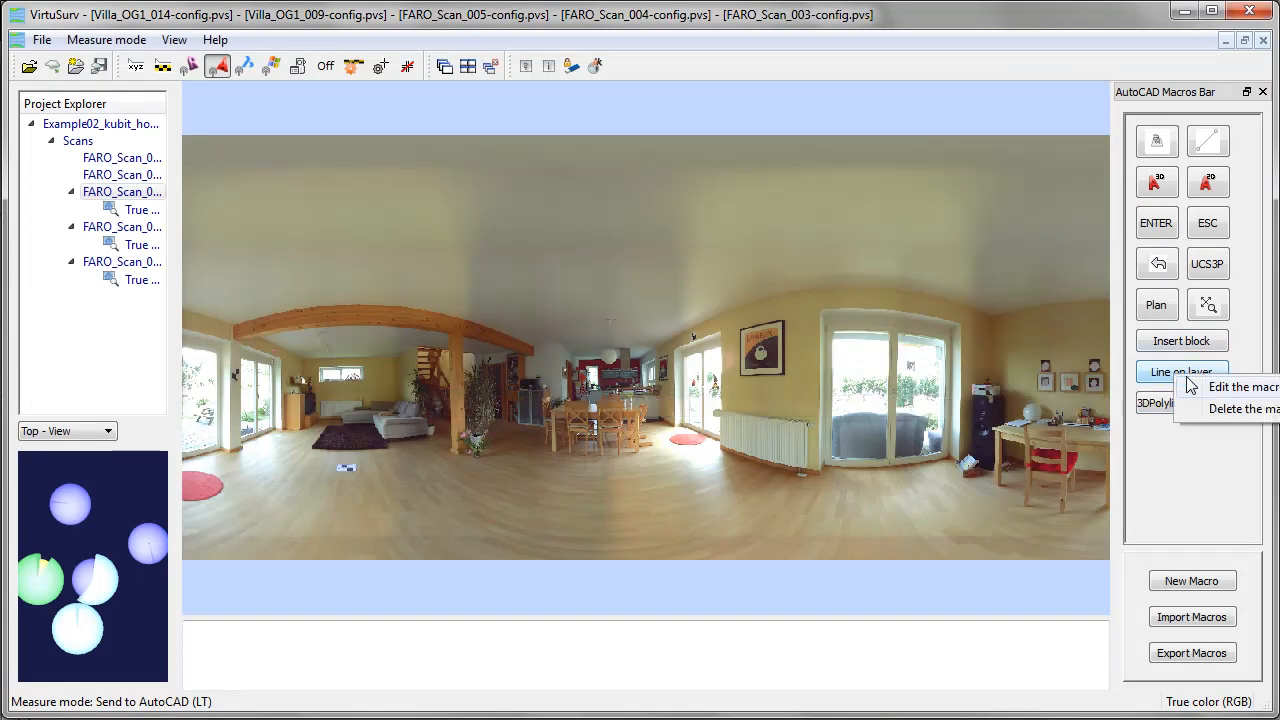
pyautogui.click(1249, 390)
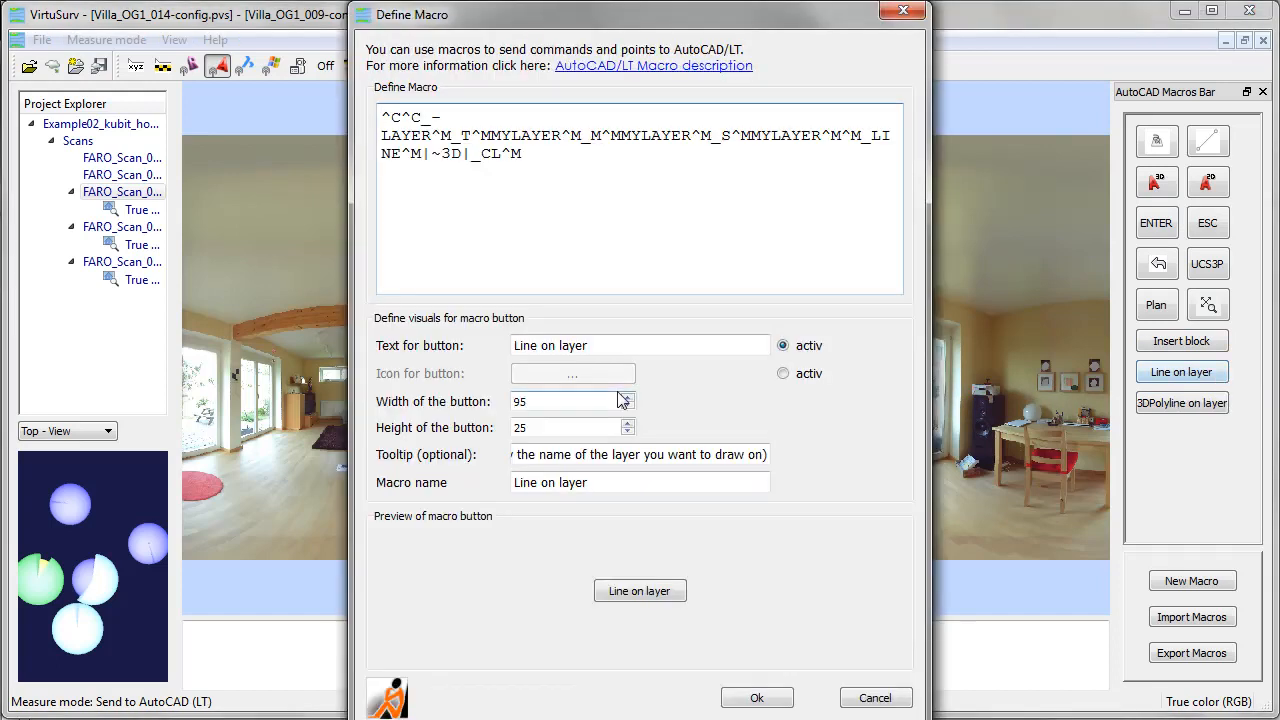
pyautogui.moveTo(509, 6); pyautogui.dragTo(511, 34)
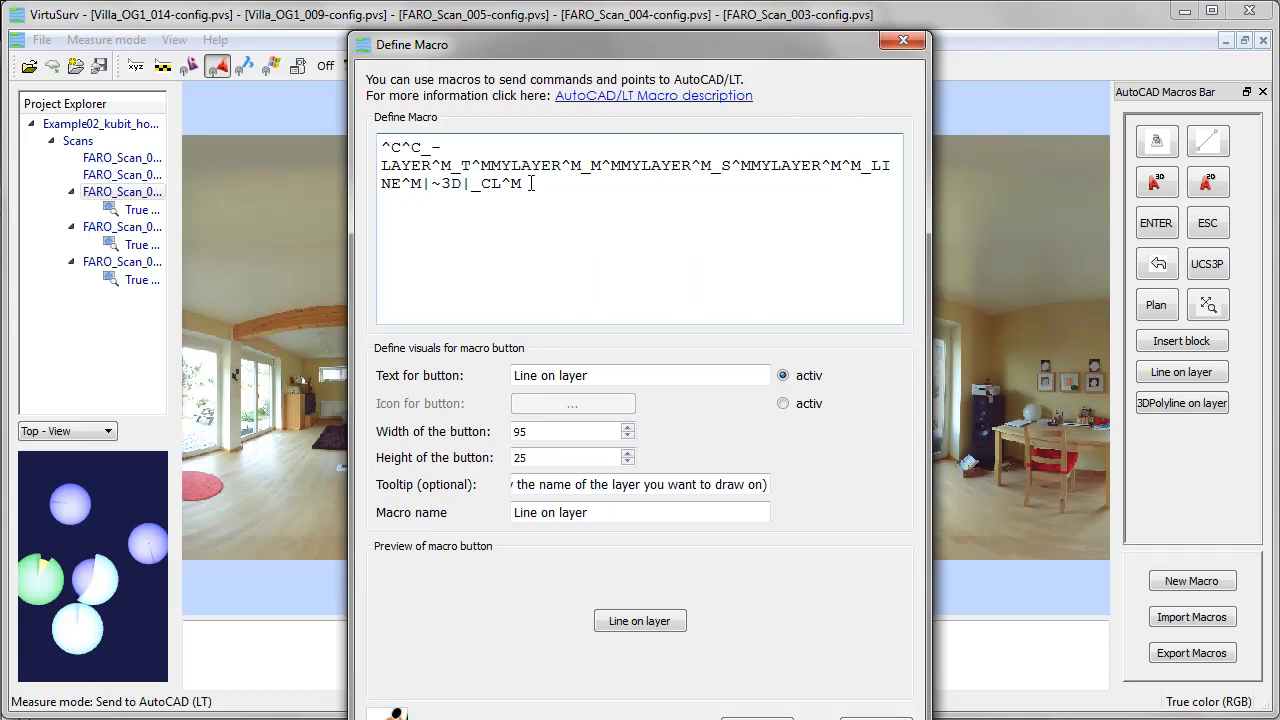
pyautogui.click(620, 380)
pyautogui.moveTo(617, 379); pyautogui.dragTo(516, 374)
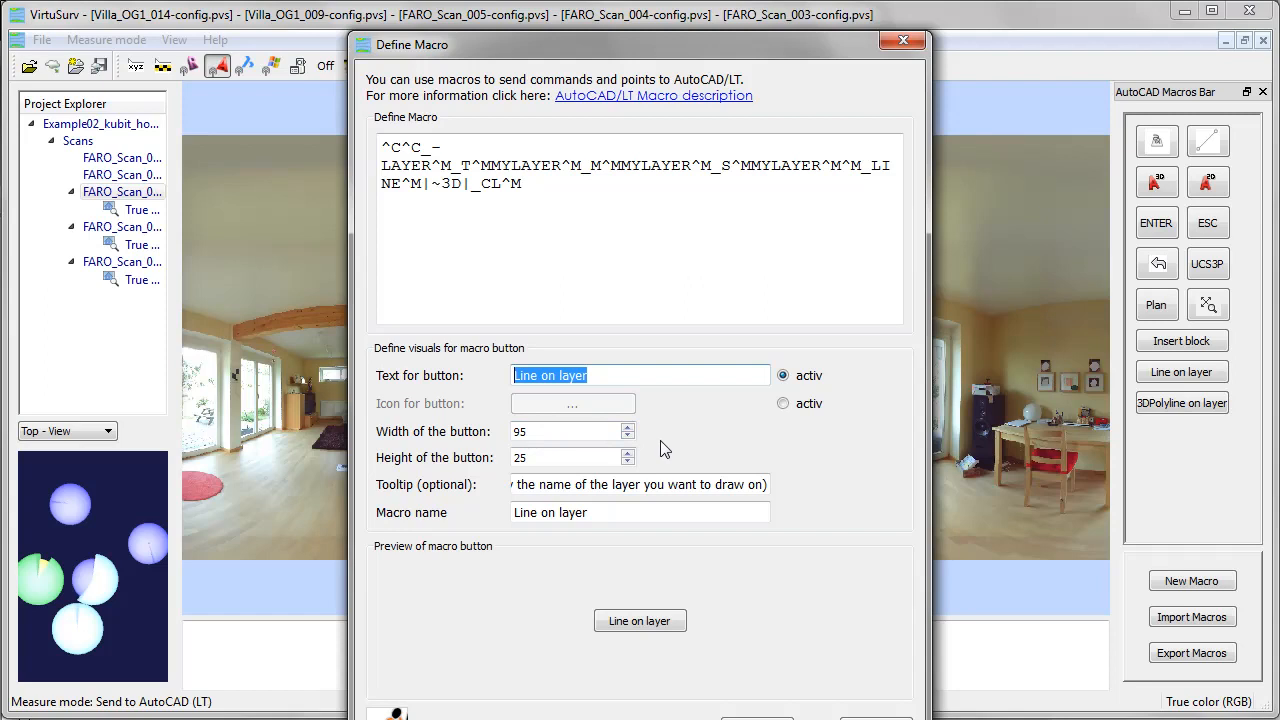
# Try a larger width for the macro button and return it to 95.
pyautogui.click(628, 427)
pyautogui.click(628, 427)
pyautogui.click(628, 427)
pyautogui.click(628, 427)
pyautogui.click(628, 437)
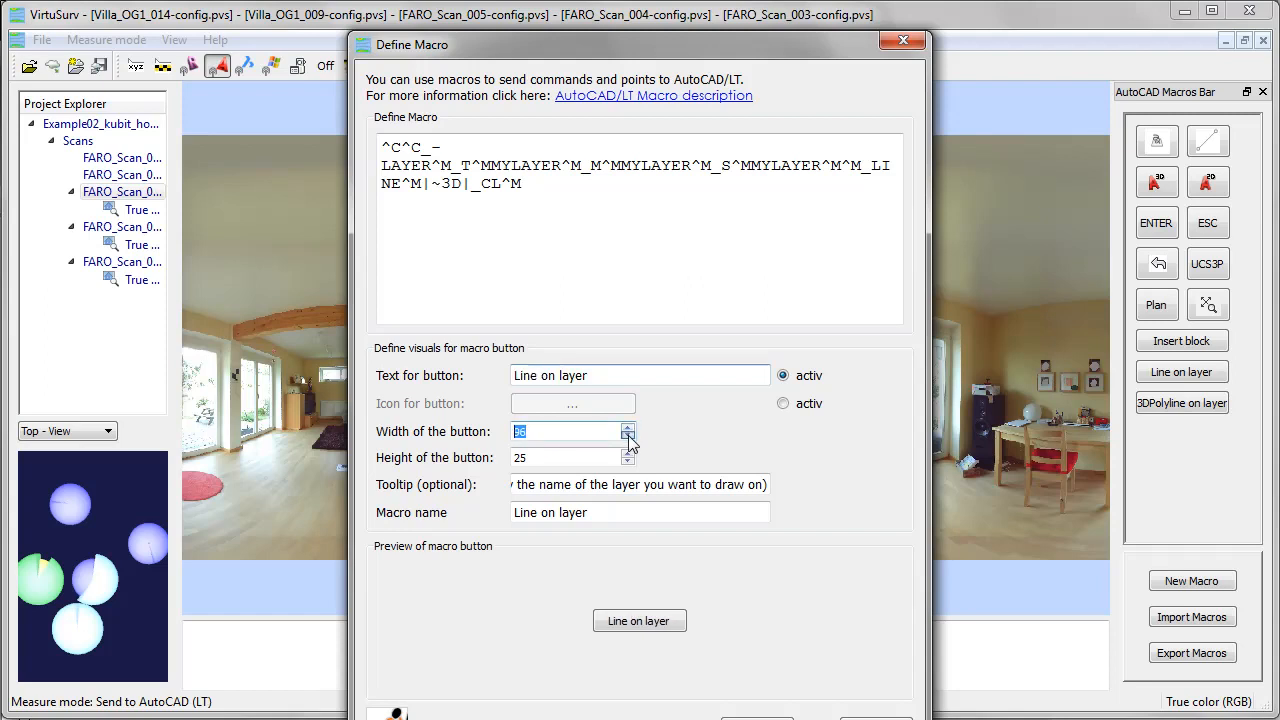
pyautogui.click(628, 437)
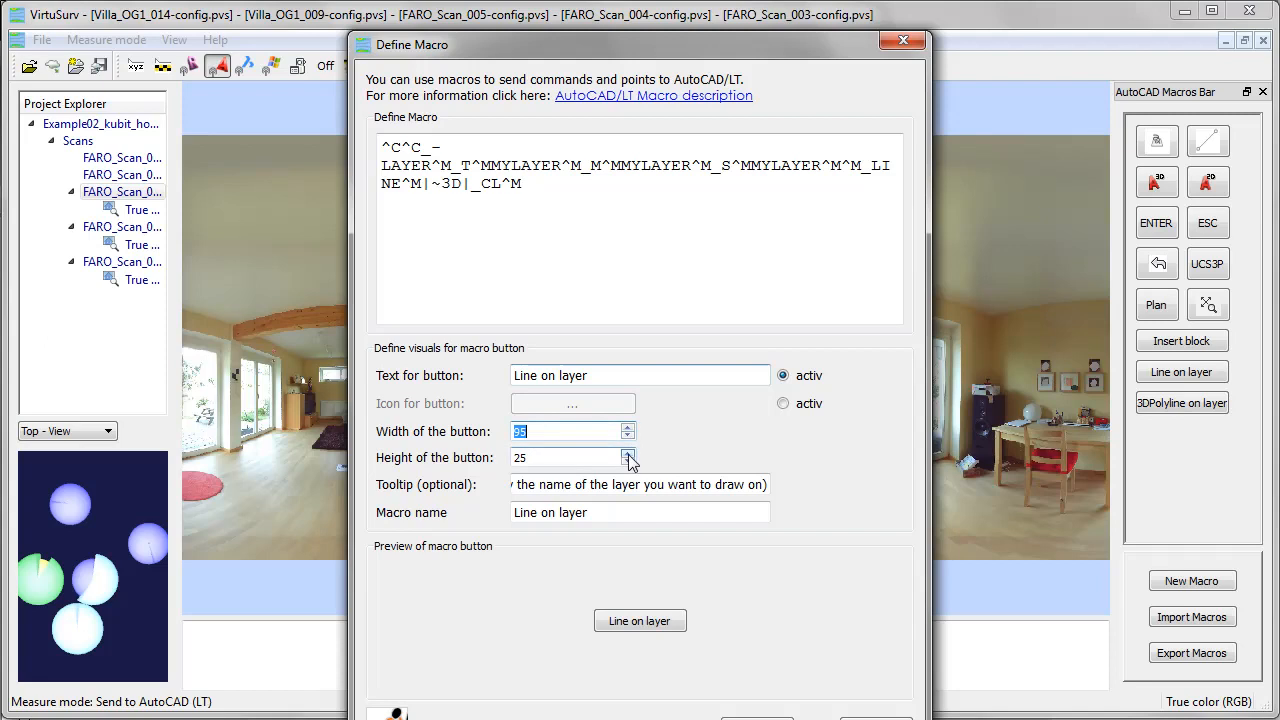
# Try a macro button height of 32 and return it to 25.
pyautogui.click(628, 455)
pyautogui.click(628, 455)
pyautogui.click(628, 455)
pyautogui.click(628, 455)
pyautogui.click(628, 455)
pyautogui.click(628, 455)
pyautogui.click(628, 455)
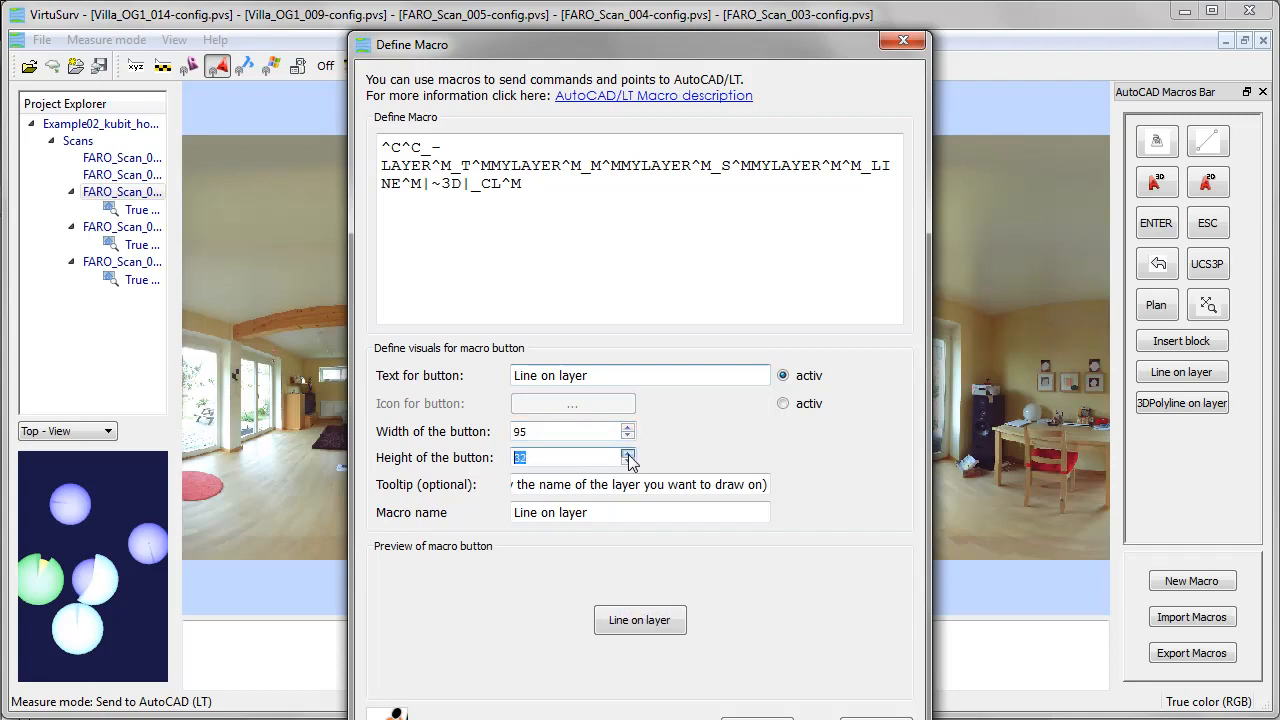
pyautogui.click(628, 461)
pyautogui.click(628, 461)
pyautogui.click(628, 461)
pyautogui.click(628, 461)
pyautogui.click(628, 461)
pyautogui.click(628, 461)
pyautogui.click(628, 461)
# Read through the macro's full tooltip text back to its beginning.
pyautogui.click(567, 487)
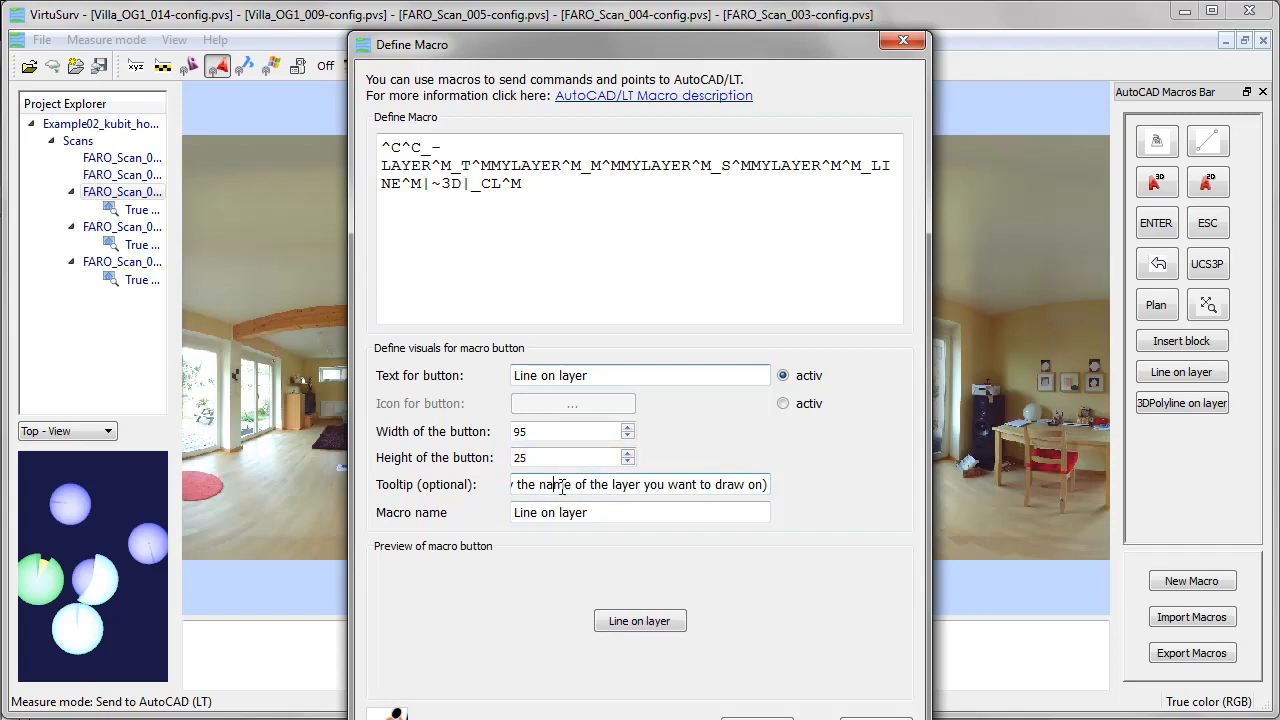
pyautogui.press('Left')
pyautogui.press('Left')
pyautogui.press('Left')
pyautogui.press('Left')
pyautogui.press('Left')
pyautogui.press('Left')
pyautogui.press('Left')
pyautogui.press('Left')
pyautogui.press('Left')
pyautogui.press('Left')
pyautogui.press('Left')
pyautogui.press('Left')
pyautogui.press('Left')
pyautogui.press('Left')
pyautogui.press('Left')
pyautogui.press('Left')
pyautogui.press('Left')
pyautogui.press('Left')
pyautogui.press('Left')
pyautogui.press('Left')
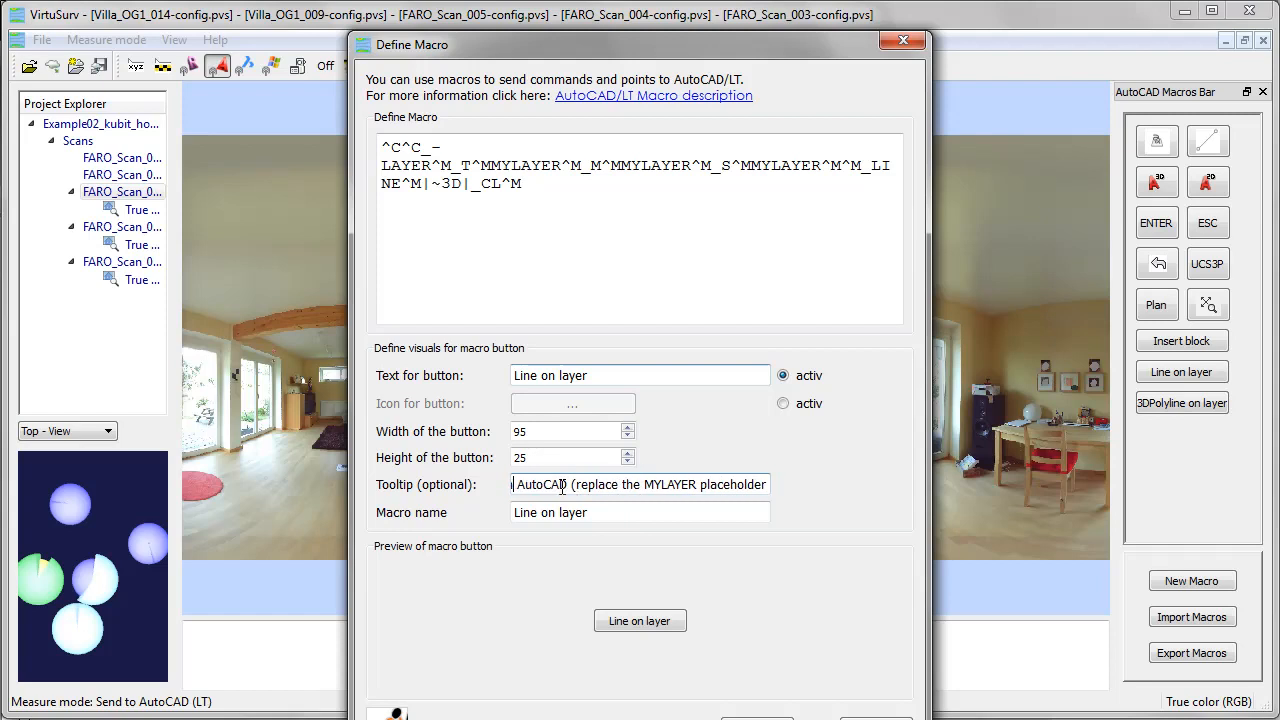
pyautogui.press('Left')
pyautogui.press('Left')
pyautogui.press('Left')
pyautogui.press('Left')
pyautogui.press('Left')
pyautogui.press('Left')
pyautogui.press('Left')
pyautogui.press('Left')
pyautogui.press('Left')
pyautogui.press('Left')
pyautogui.press('Left')
pyautogui.press('Left')
pyautogui.press('Left')
pyautogui.press('Left')
pyautogui.press('Left')
pyautogui.press('Left')
pyautogui.press('Left')
pyautogui.press('Left')
pyautogui.press('Left')
pyautogui.press('Left')
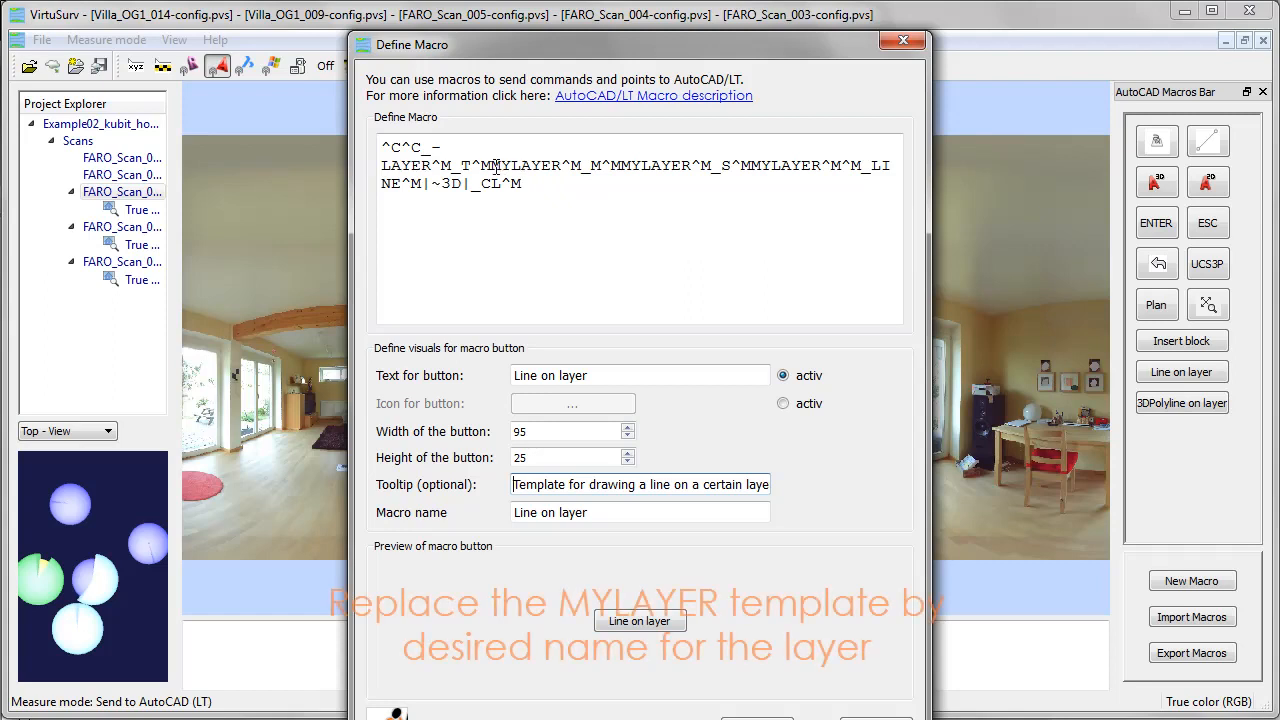
# Replace all three MYLAYER placeholders in the macro definition with the layer name Wall.
pyautogui.moveTo(492, 166); pyautogui.dragTo(562, 166)
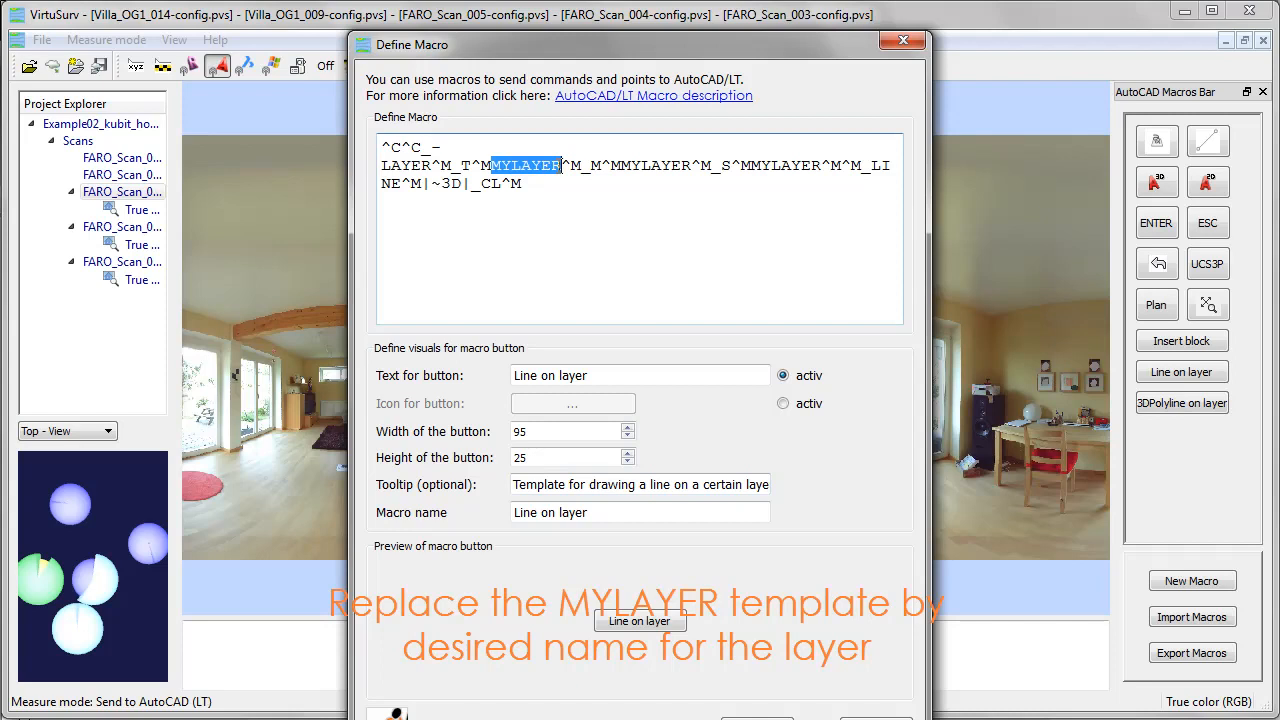
pyautogui.write('Wall')
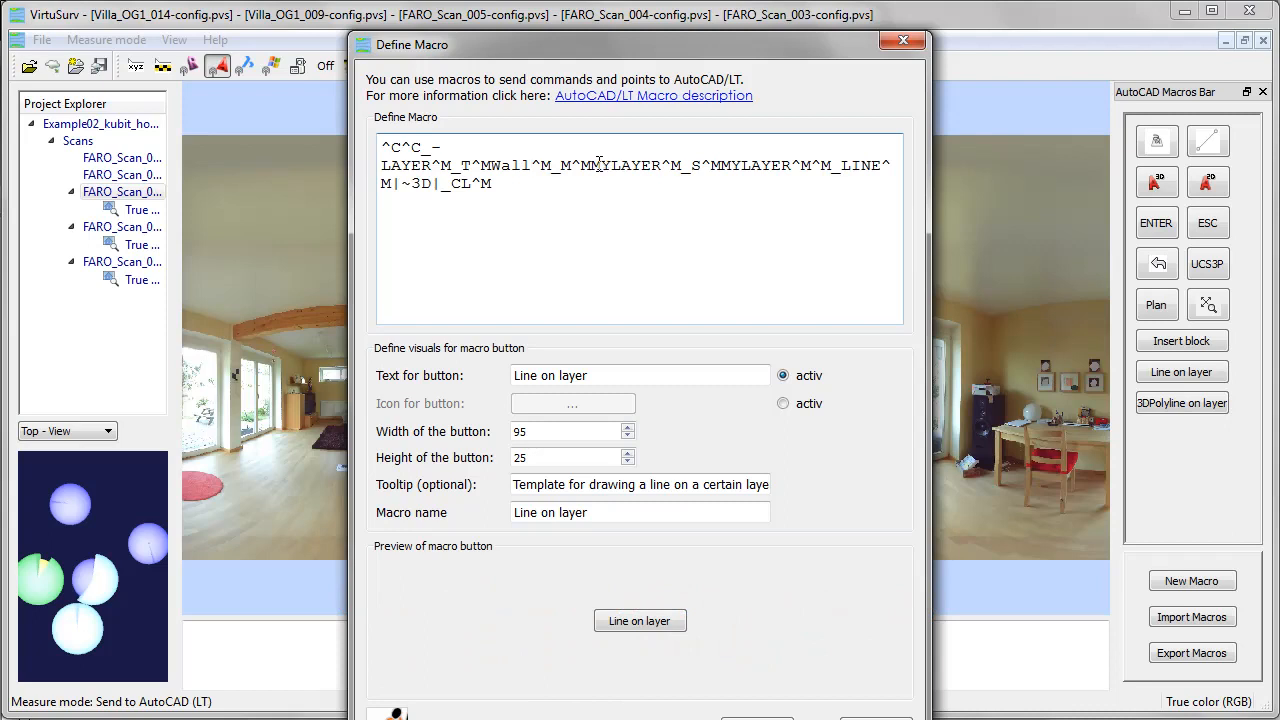
pyautogui.moveTo(592, 165); pyautogui.dragTo(659, 169)
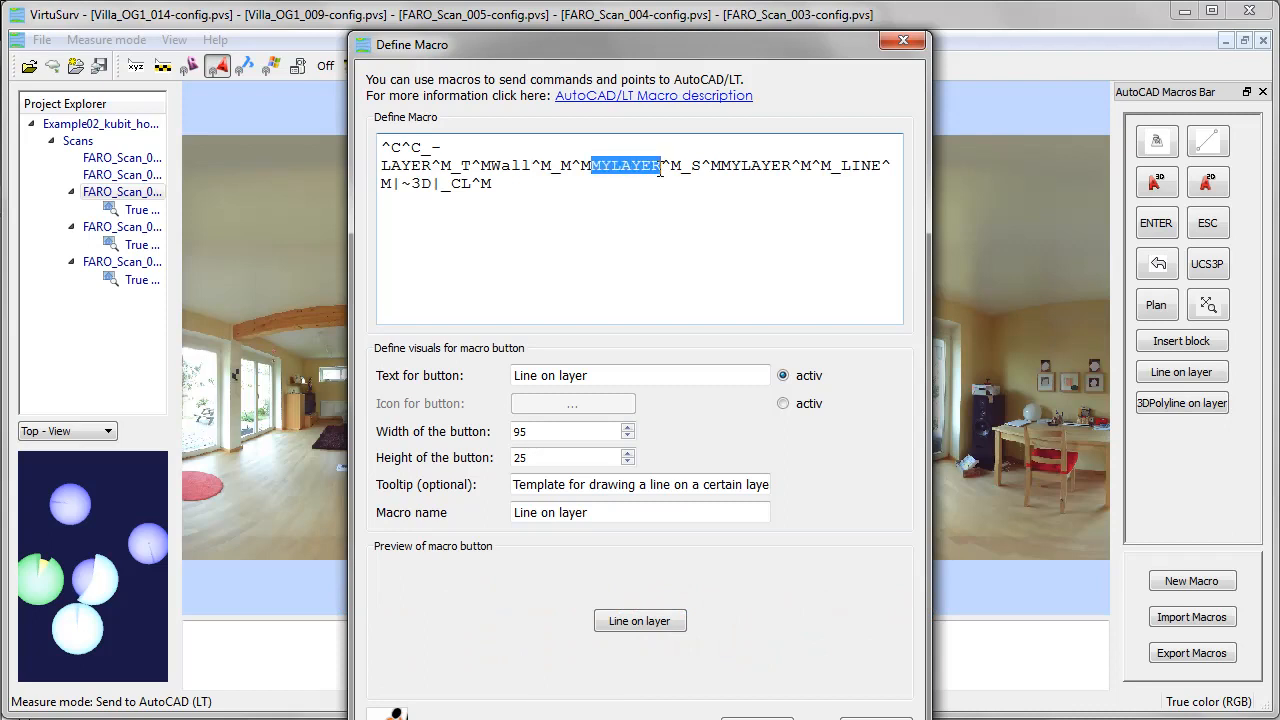
pyautogui.write('Wal')
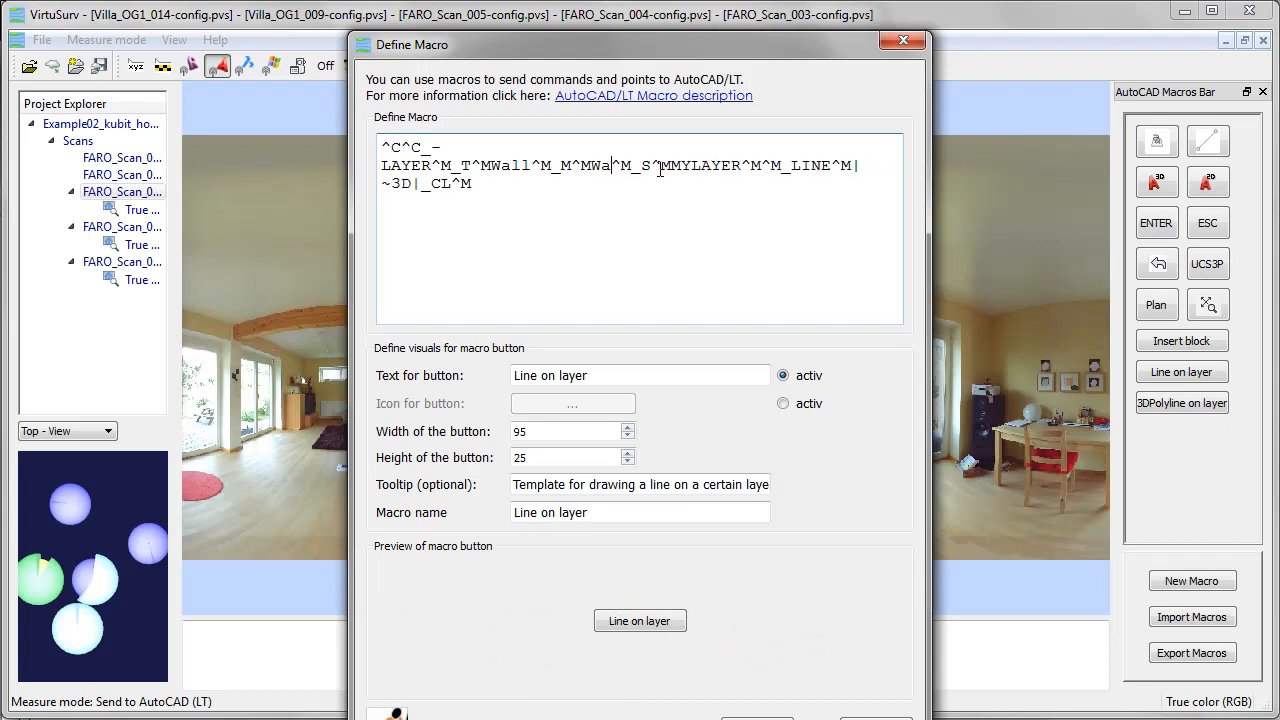
pyautogui.write('l')
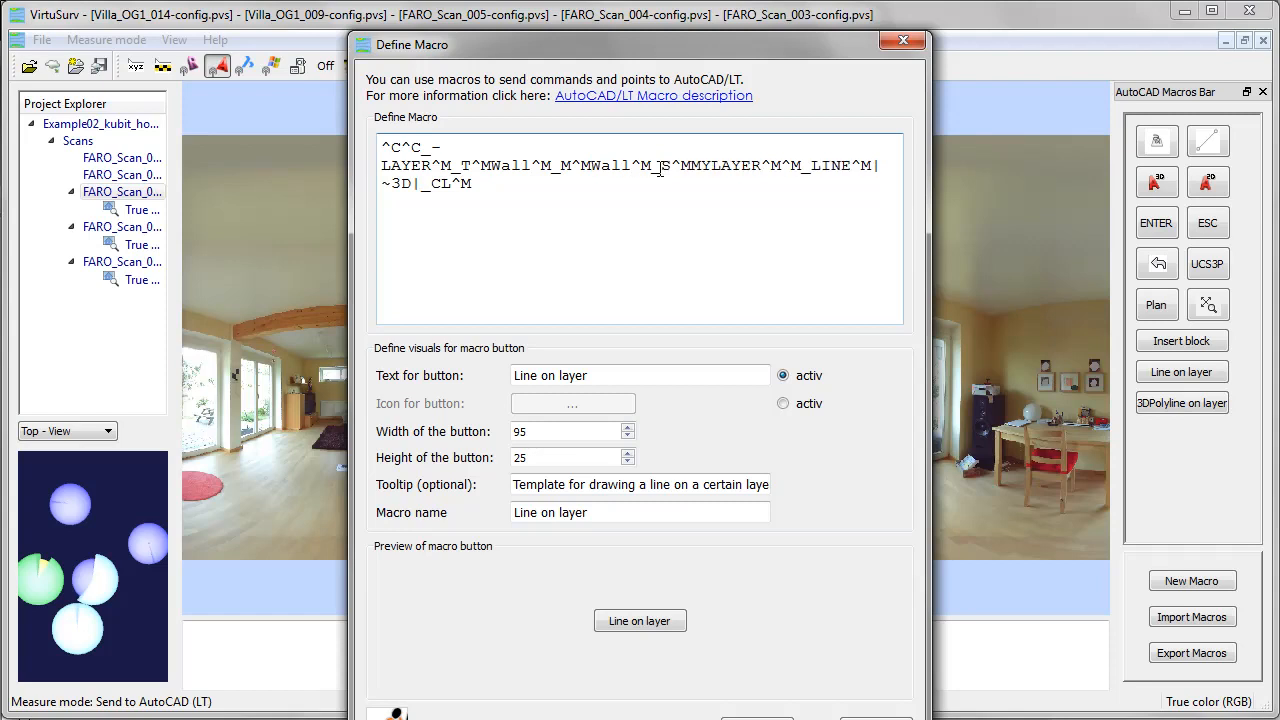
pyautogui.moveTo(592, 163); pyautogui.dragTo(761, 170)
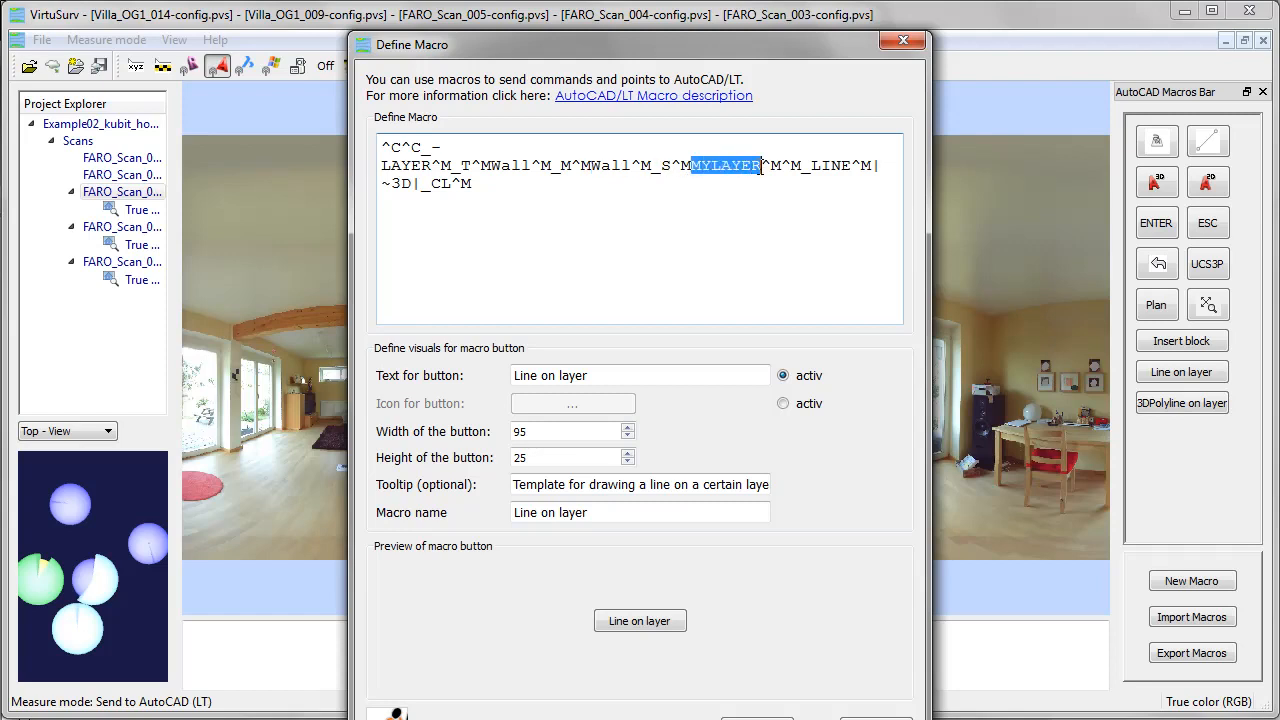
pyautogui.write('Wall')
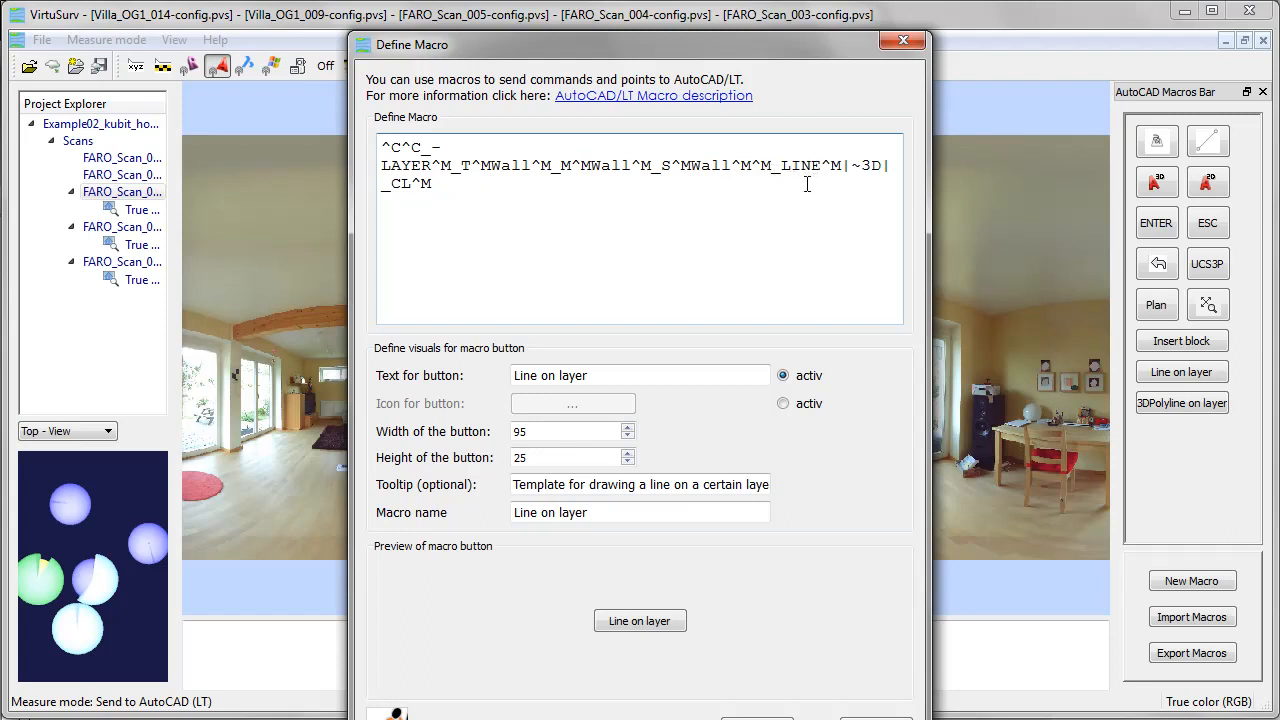
pyautogui.moveTo(591, 166); pyautogui.dragTo(630, 168)
# Change the macro's button text to "Line on Wall layer" and save the macro.
pyautogui.click(561, 375)
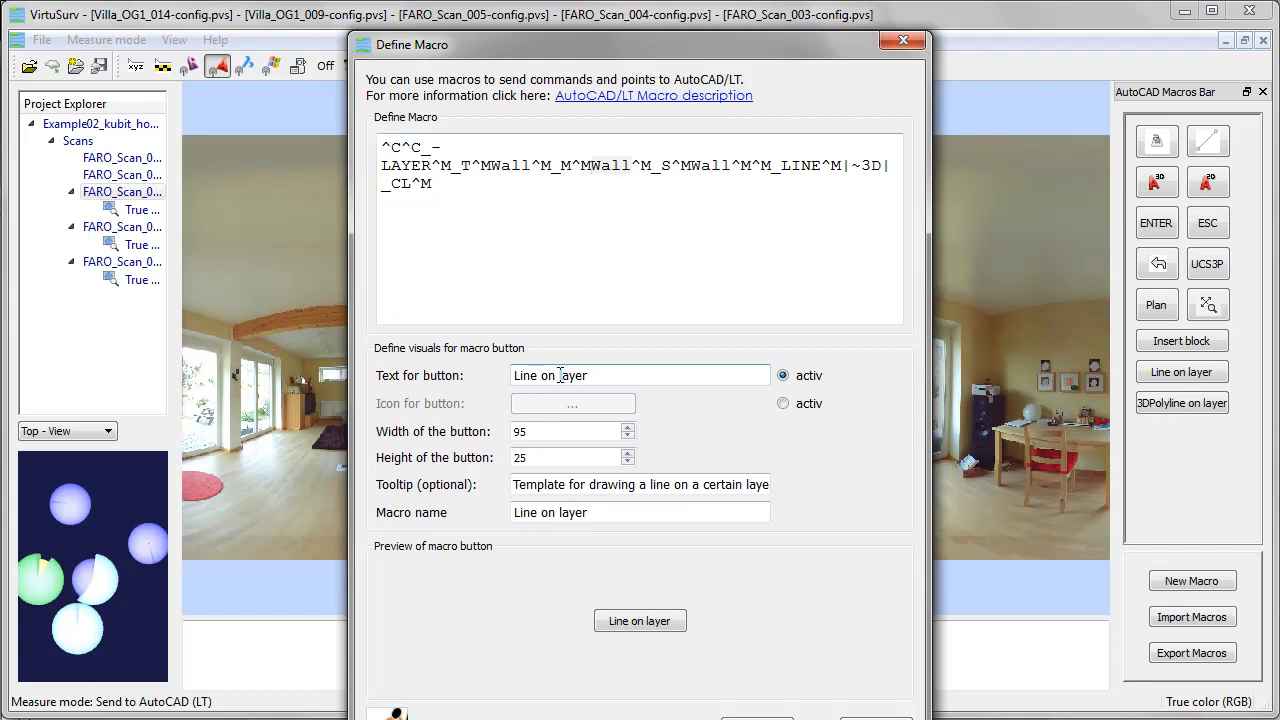
pyautogui.write('Wall')
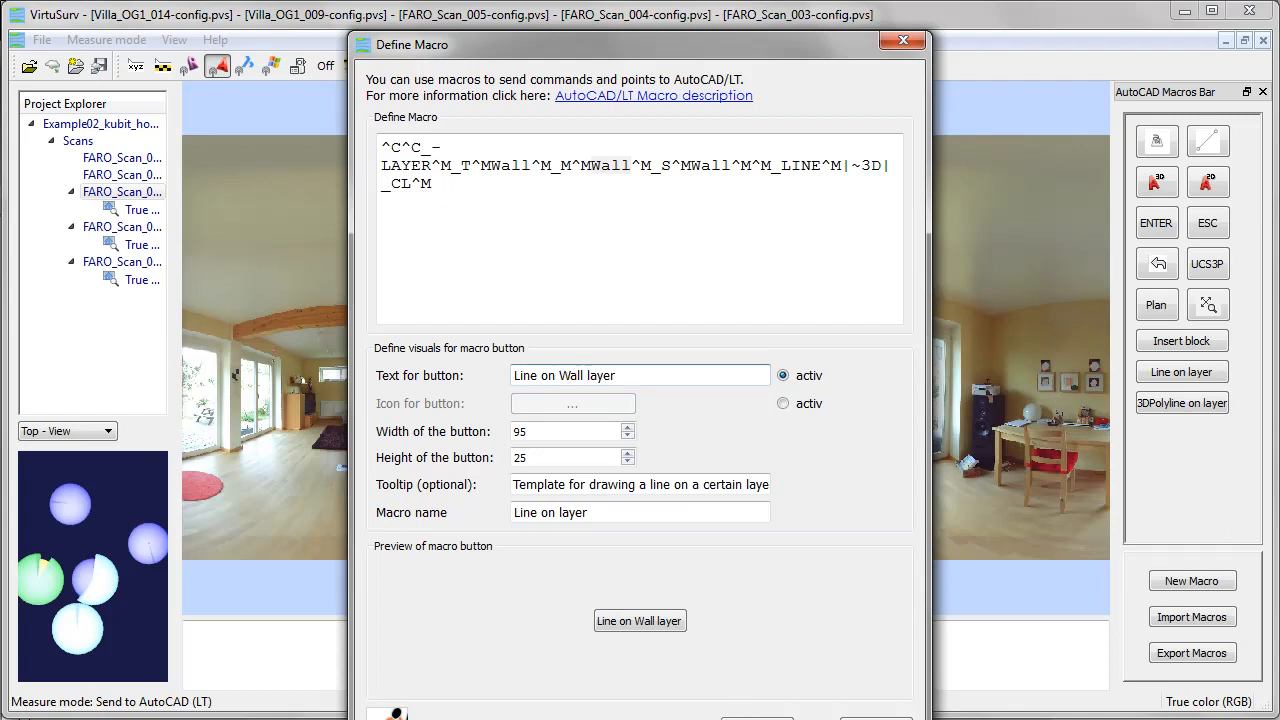
pyautogui.click(757, 718)
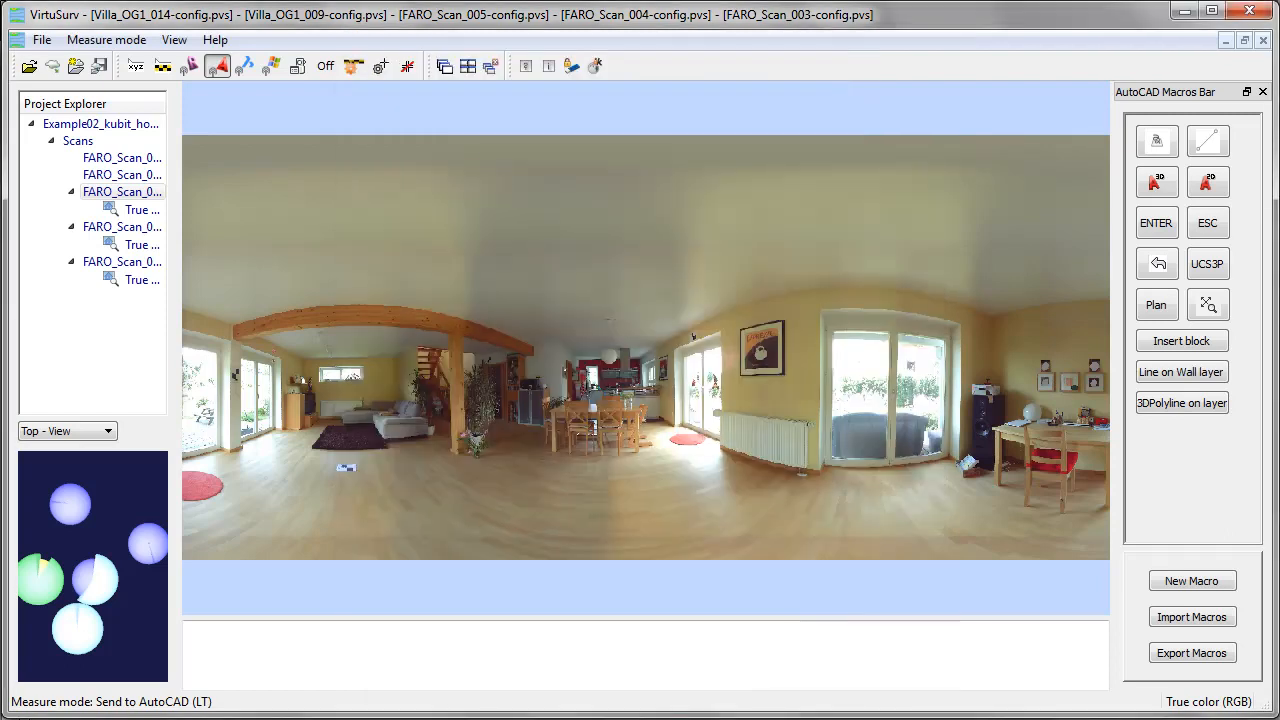
# Shrink the VirtuSurv window to half the screen width so it sits beside AutoCAD.
pyautogui.click(1179, 372)
pyautogui.click(900, 20)
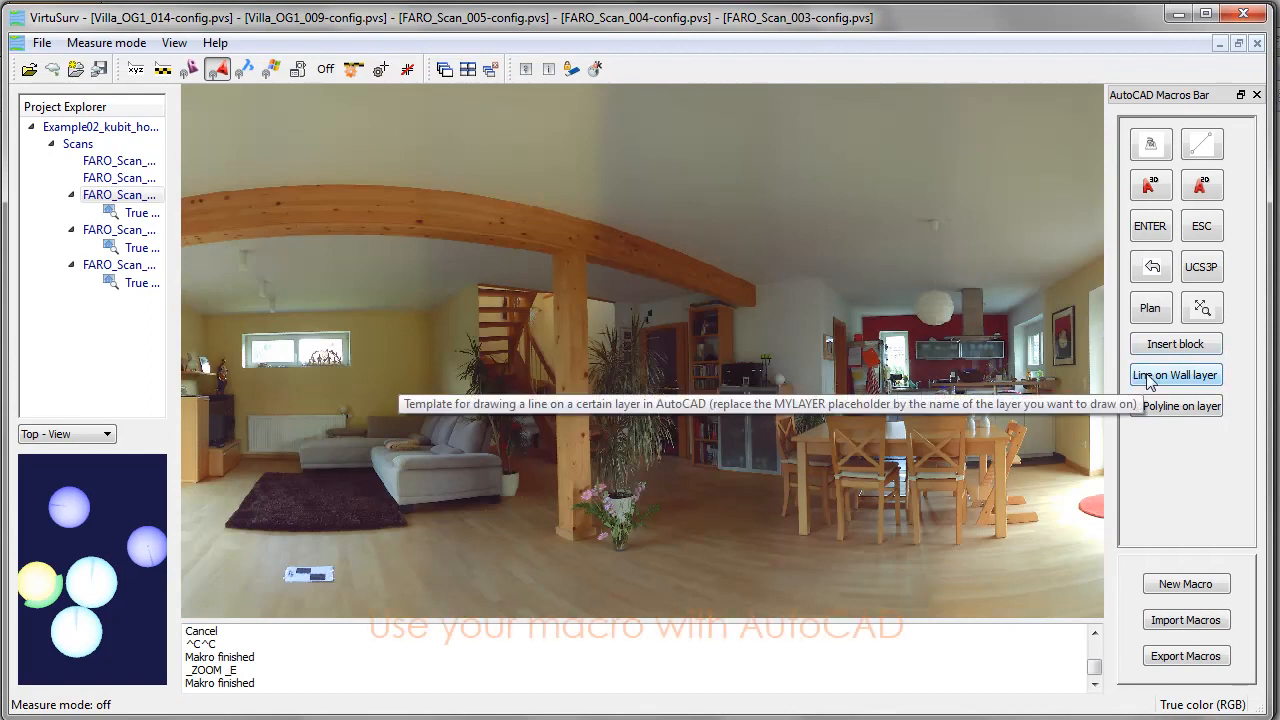
pyautogui.moveTo(1268, 371); pyautogui.dragTo(634, 384)
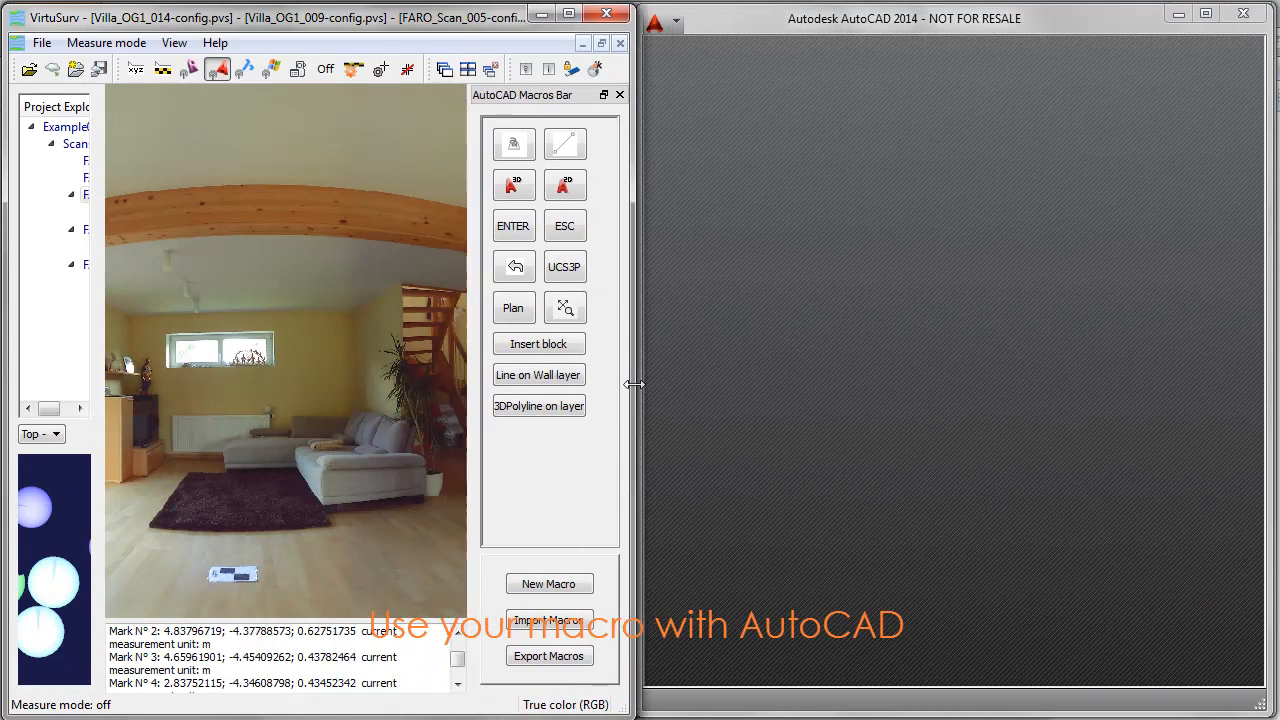
# Switch to AutoCAD, create a new drawing without choosing a template file, and check its layer list.
pyautogui.click(671, 25)
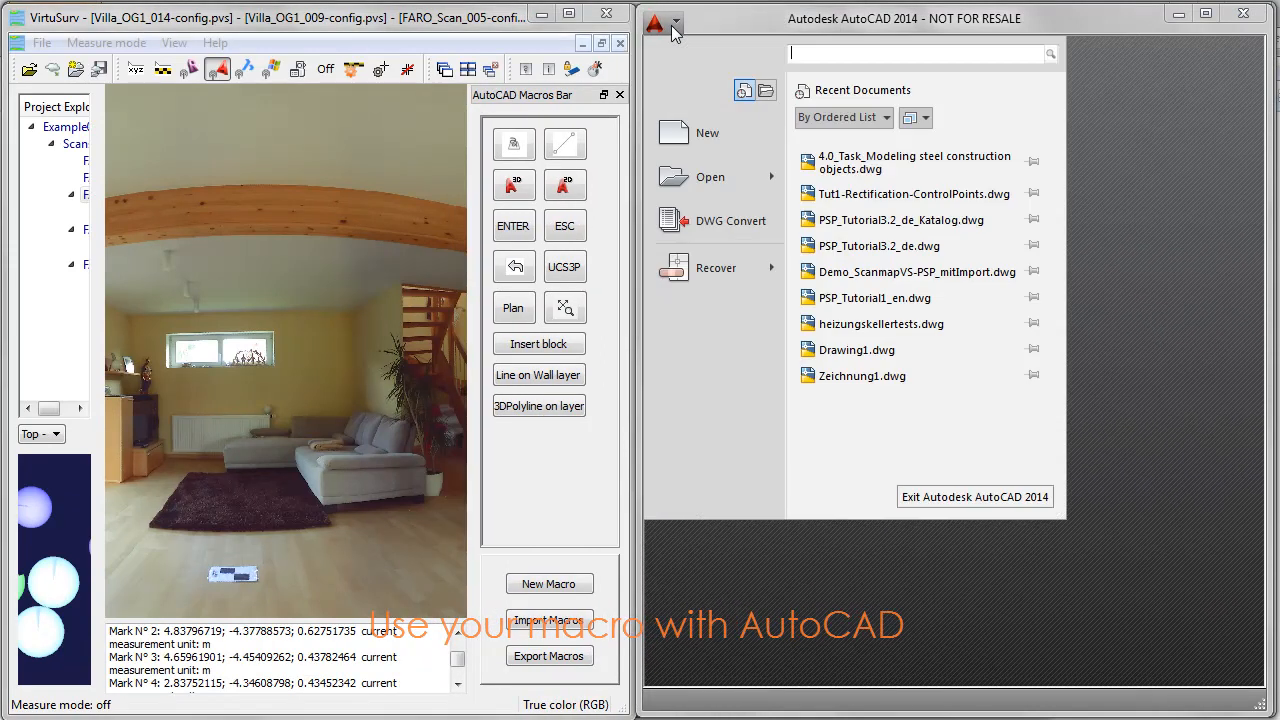
pyautogui.click(689, 133)
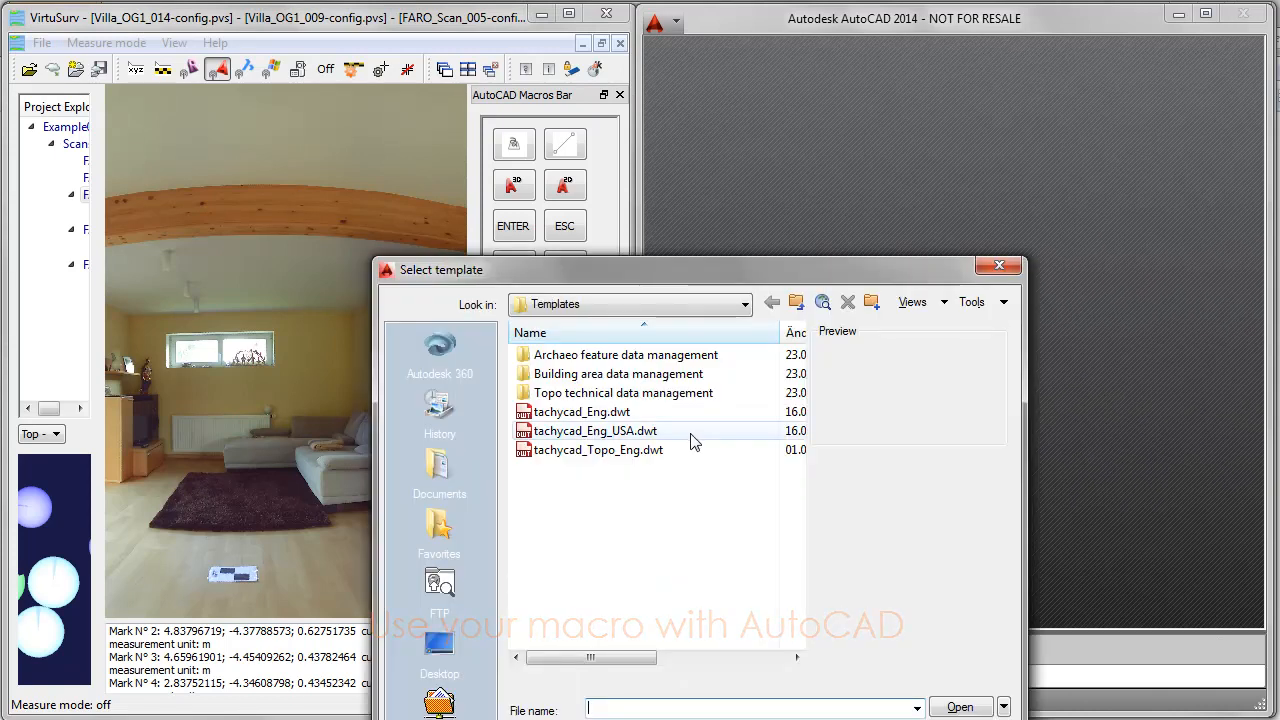
pyautogui.click(1005, 709)
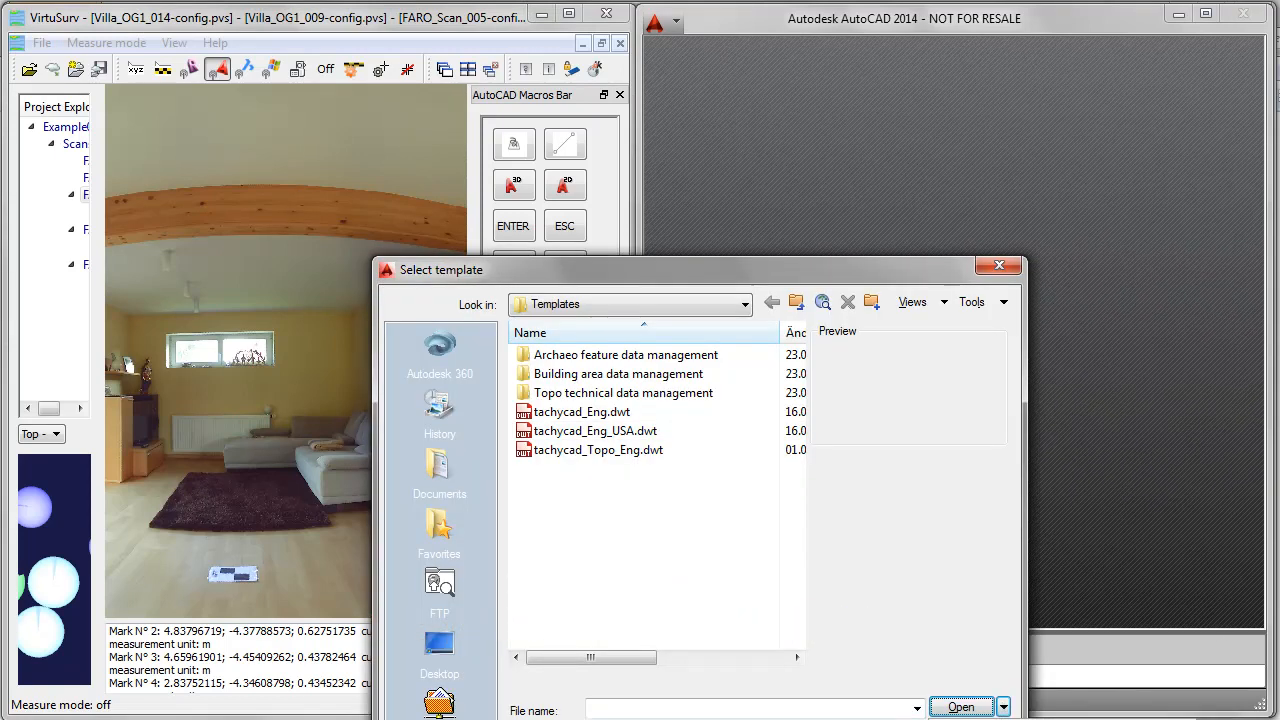
pyautogui.click(1040, 719)
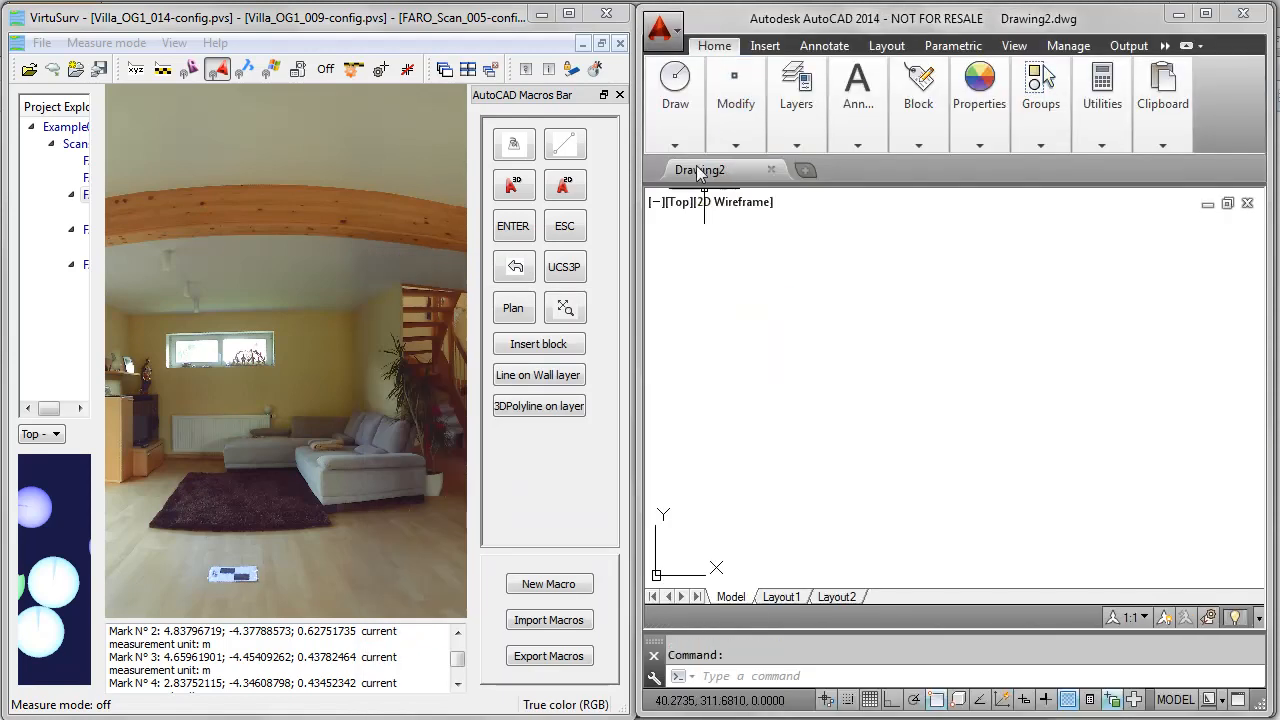
pyautogui.moveTo(796, 105)
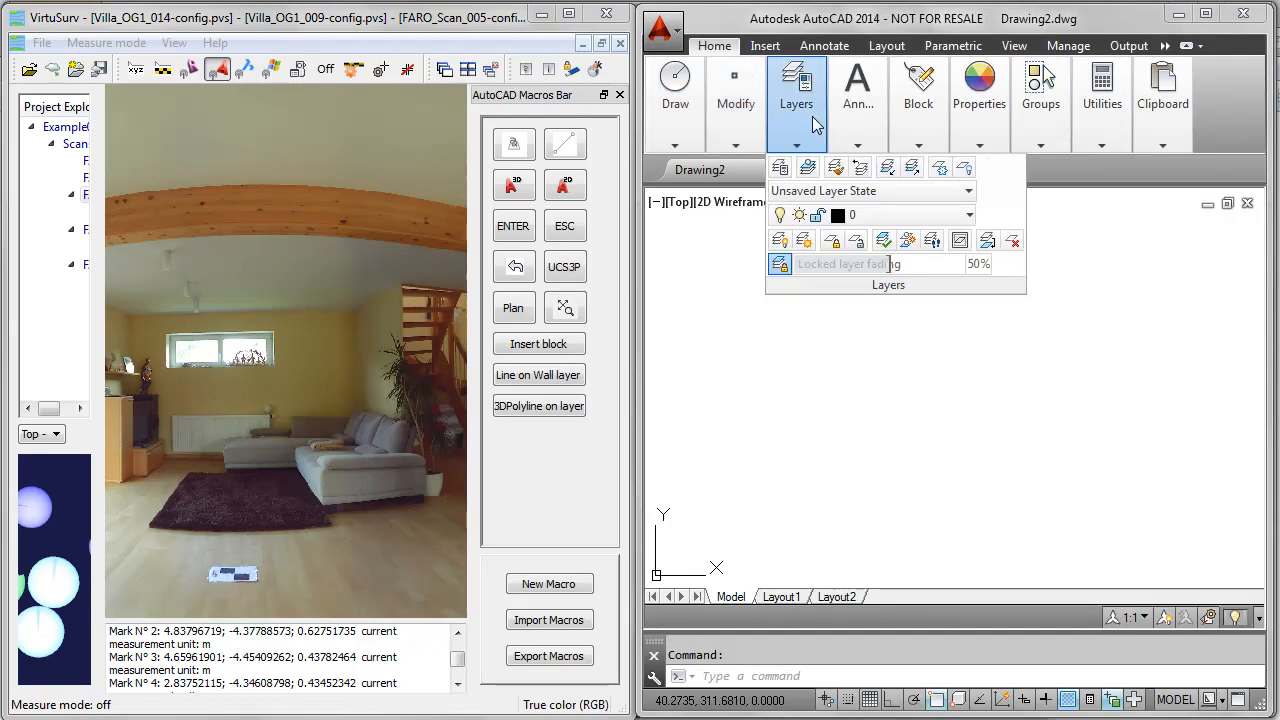
pyautogui.click(969, 216)
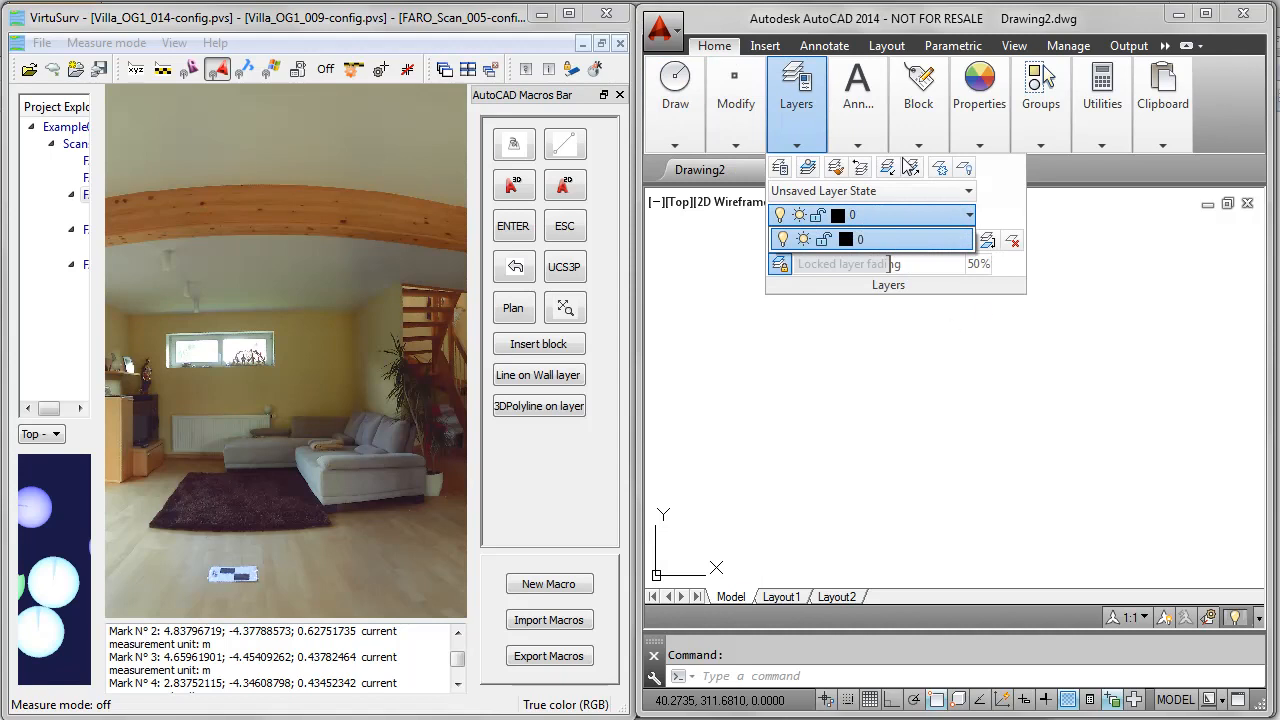
# Switch to VirtuSurv, run the Line on Wall layer macro through four points along the walls from the window to the staircase, and end the command.
pyautogui.click(466, 25)
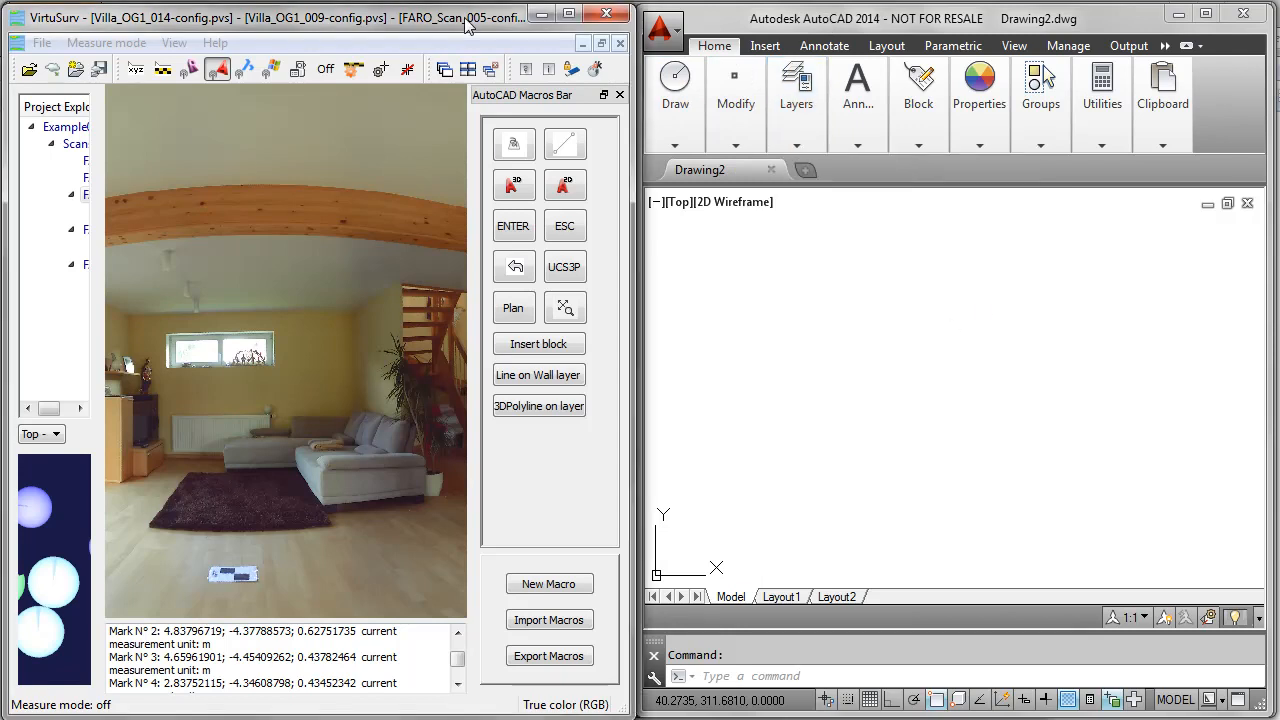
pyautogui.click(526, 383)
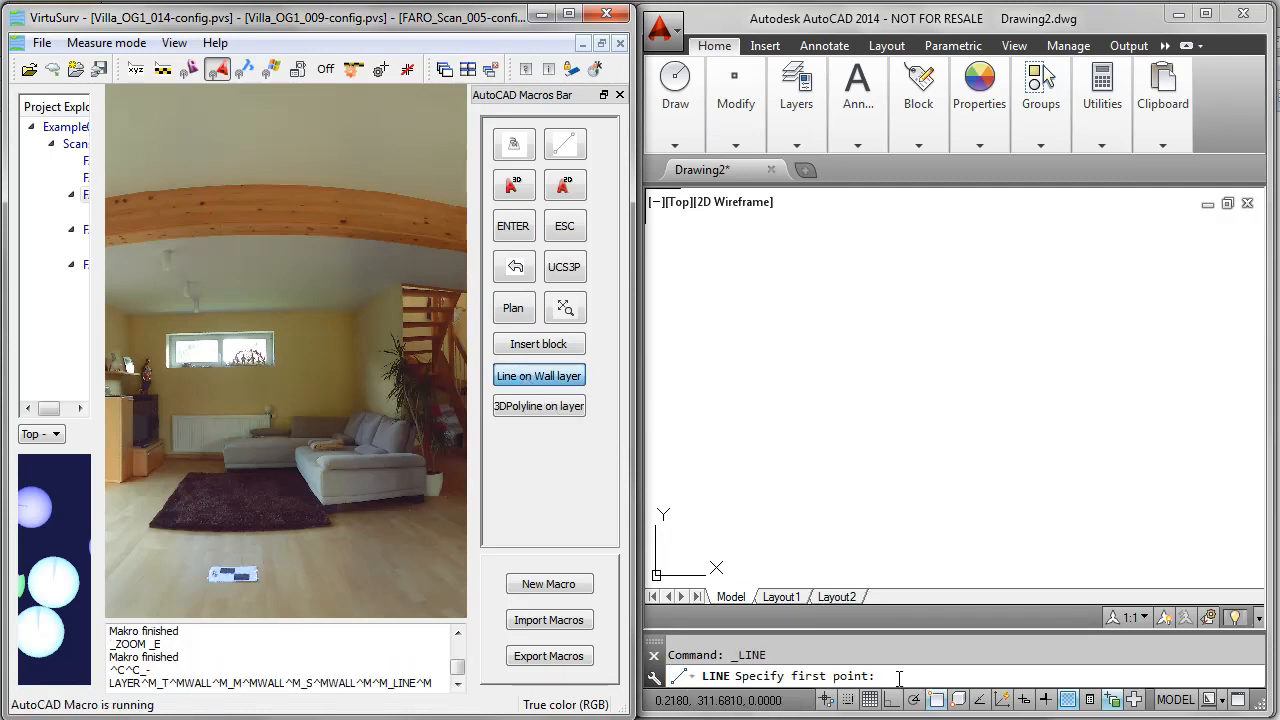
pyautogui.click(338, 341)
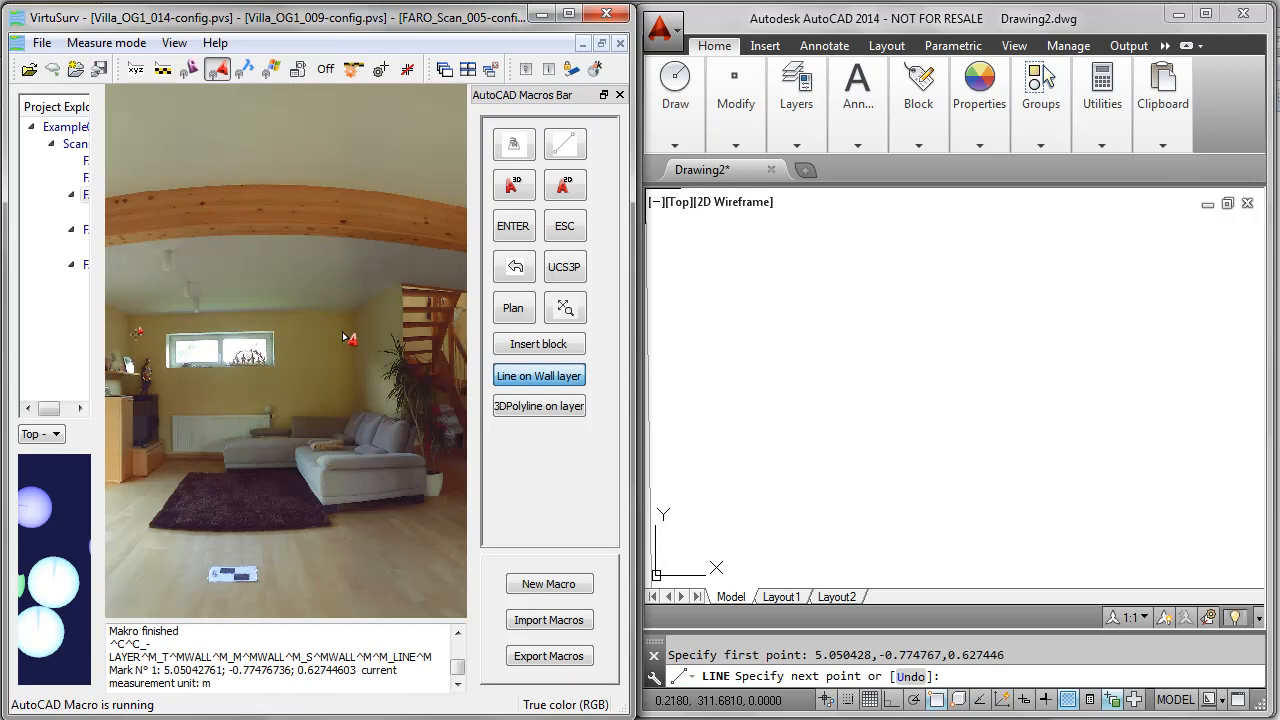
pyautogui.click(349, 324)
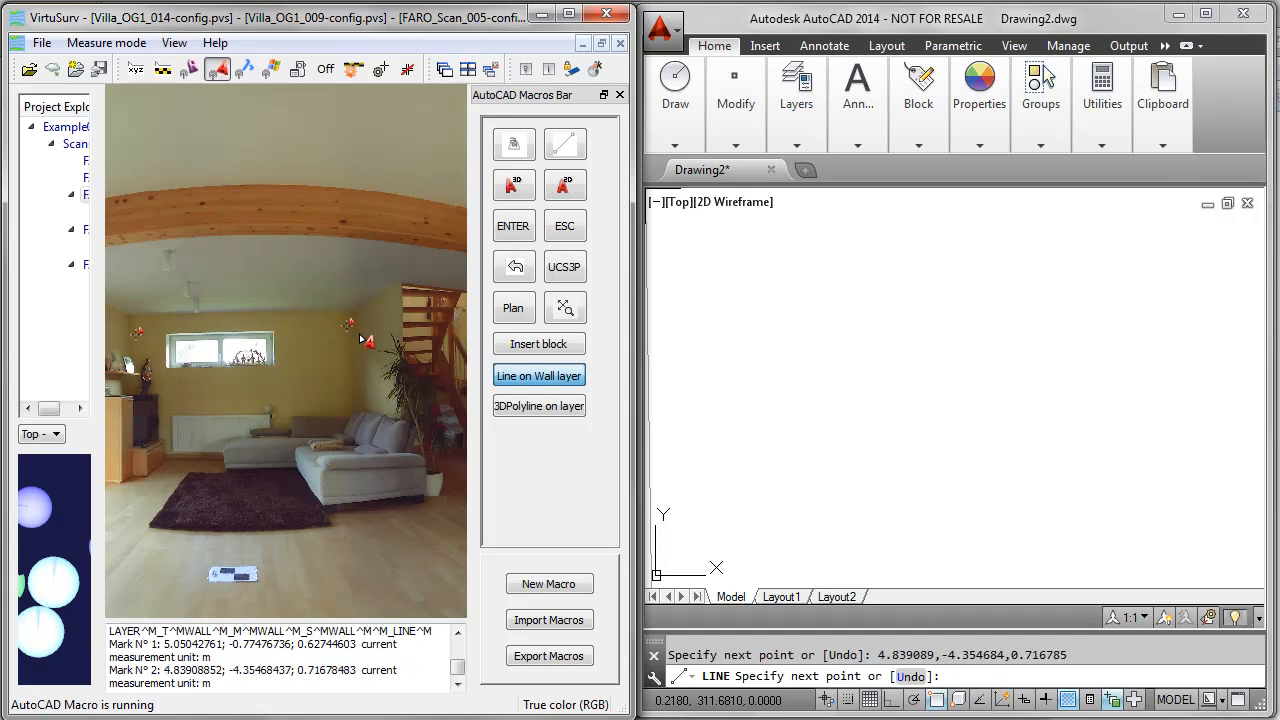
pyautogui.click(362, 340)
pyautogui.click(400, 322)
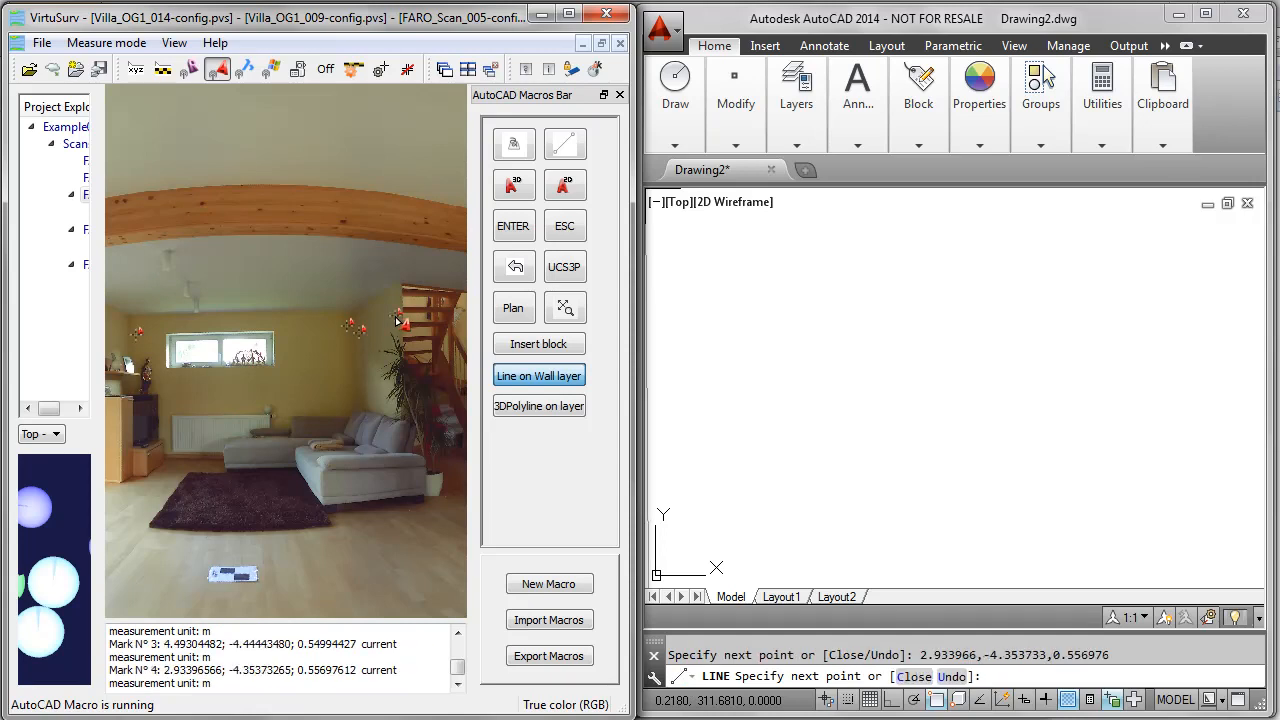
pyautogui.click(566, 377)
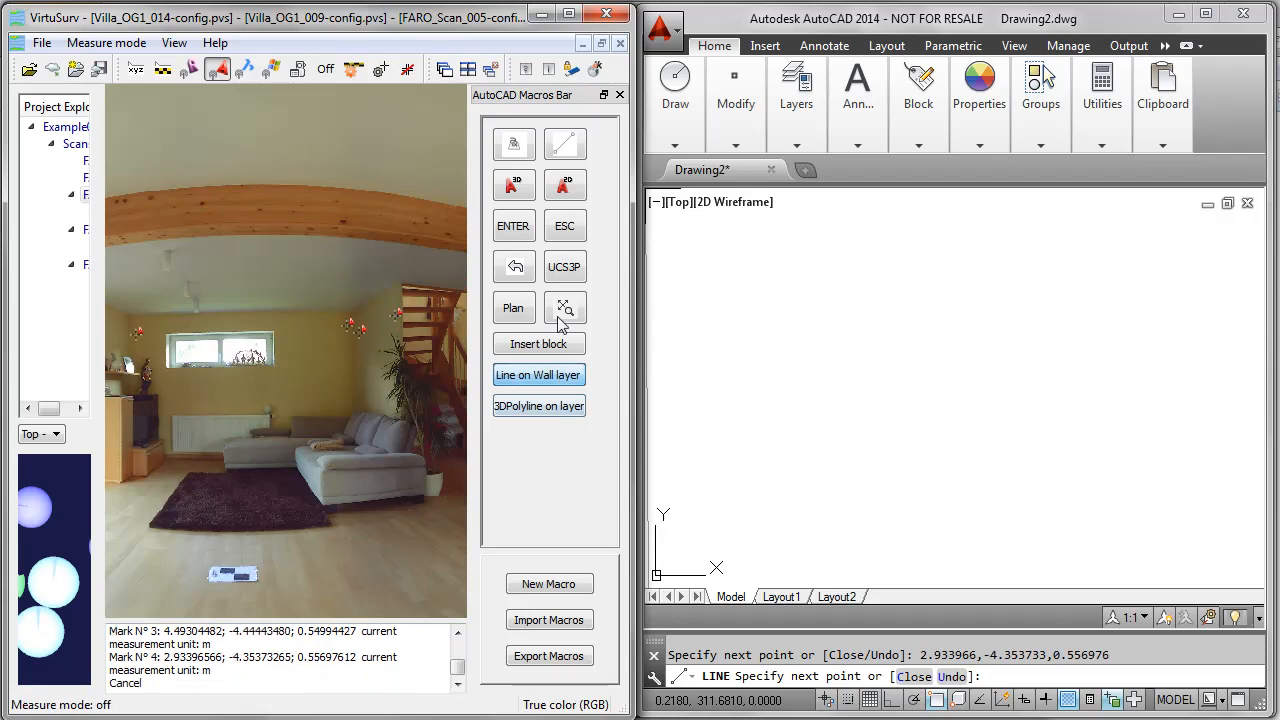
pyautogui.click(565, 227)
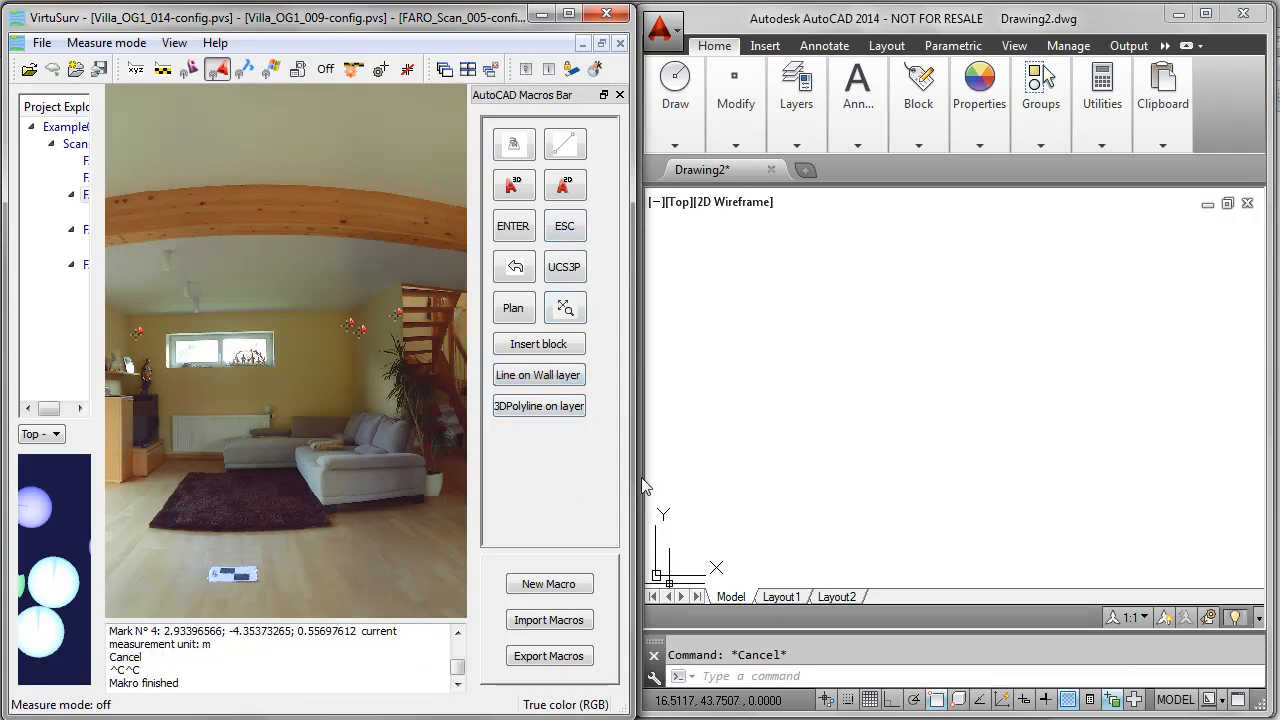
# Zoom AutoCAD to the drawing extents and check which layer the long wall line is on.
pyautogui.click(565, 308)
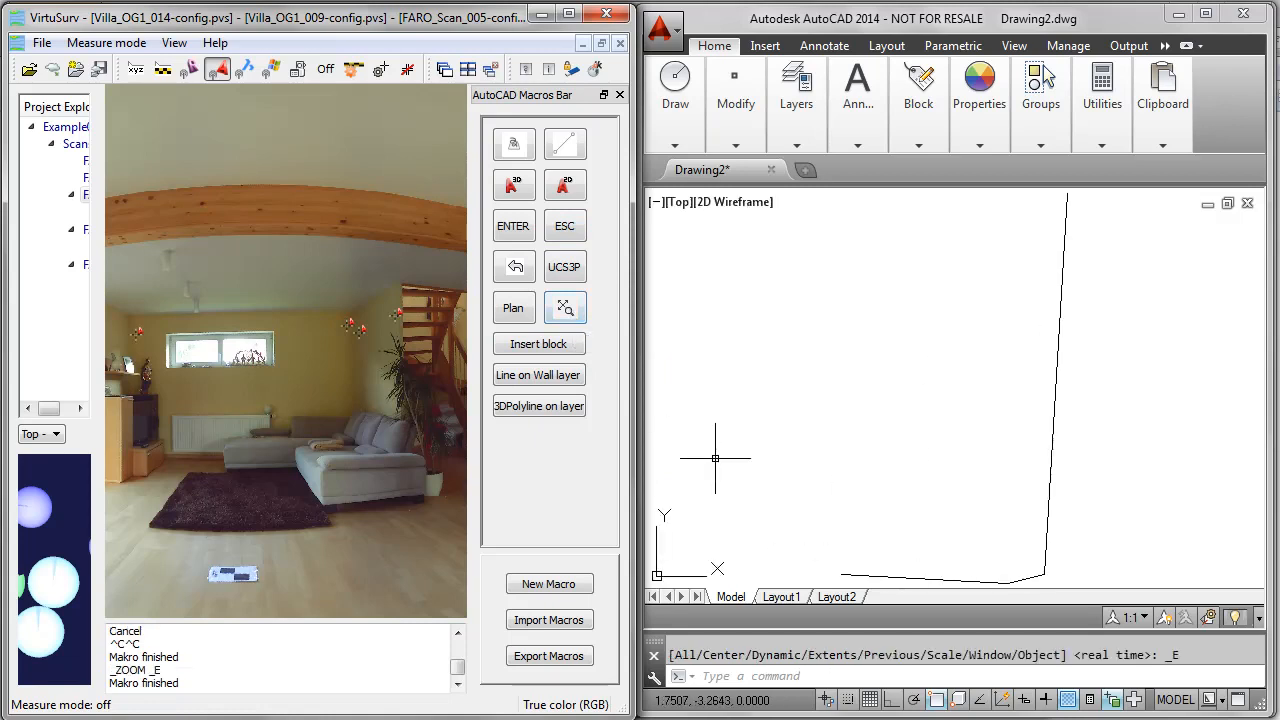
pyautogui.click(1050, 515)
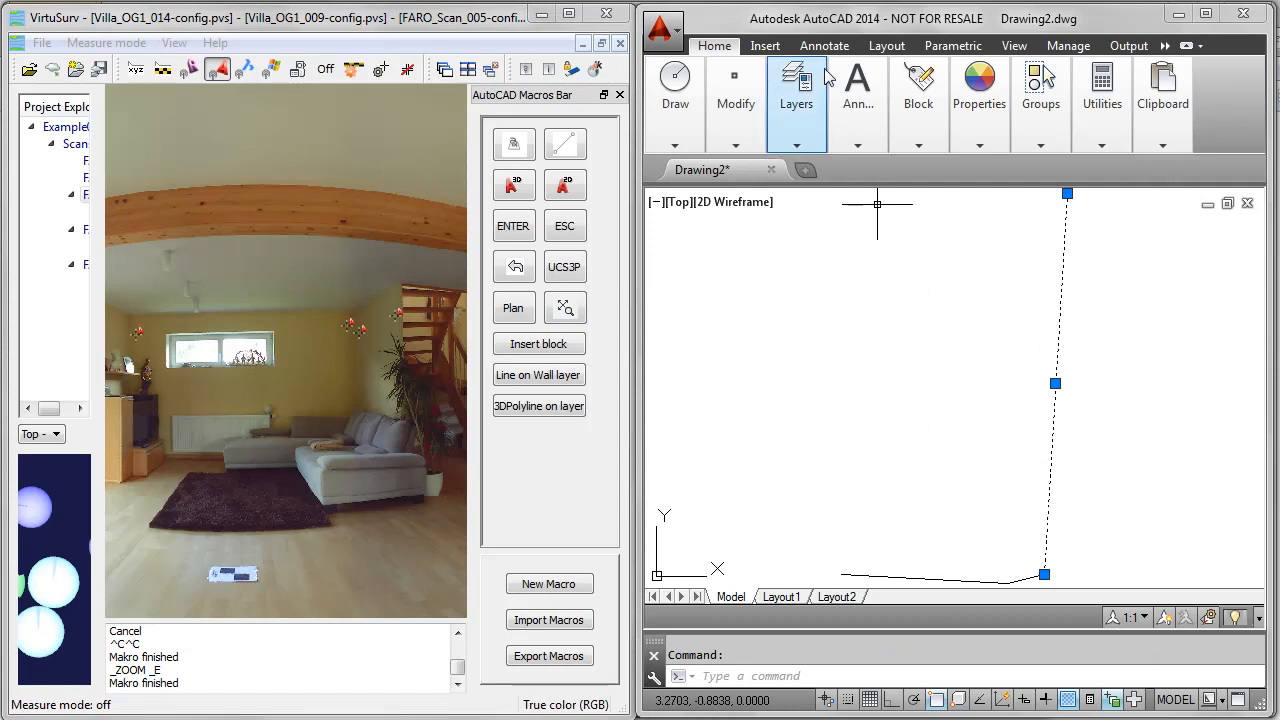
pyautogui.click(805, 115)
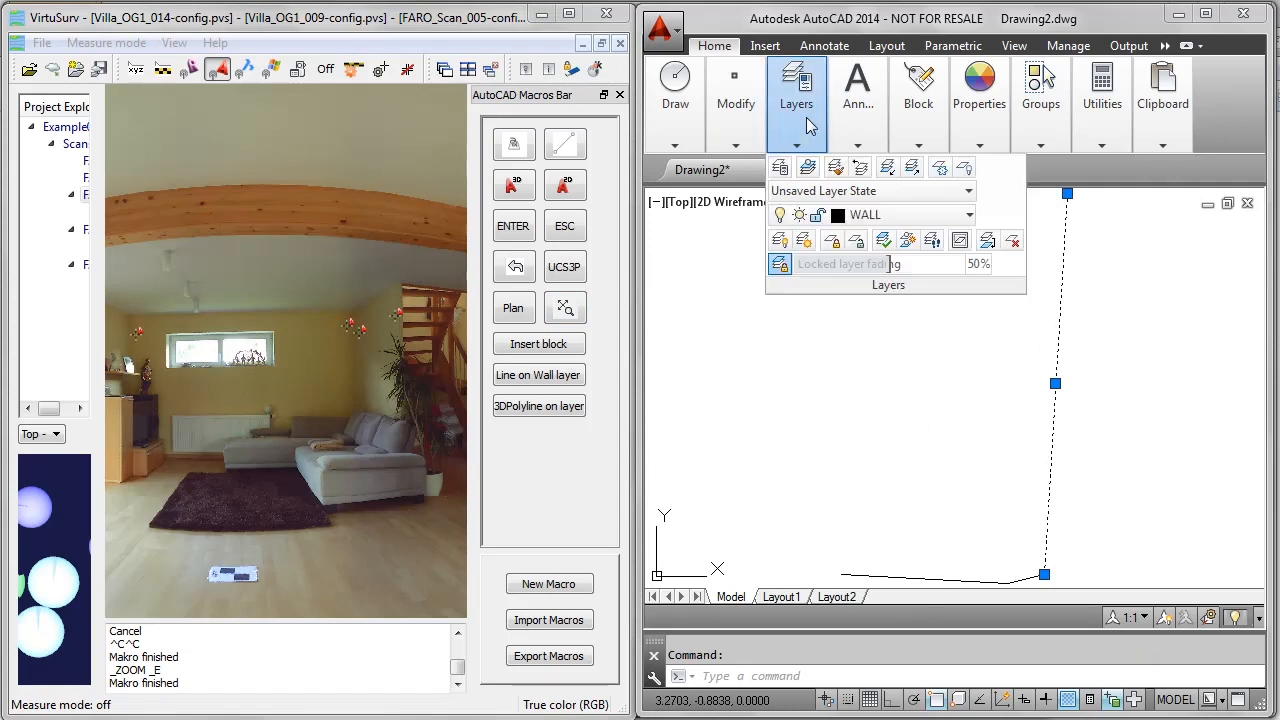
pyautogui.click(969, 215)
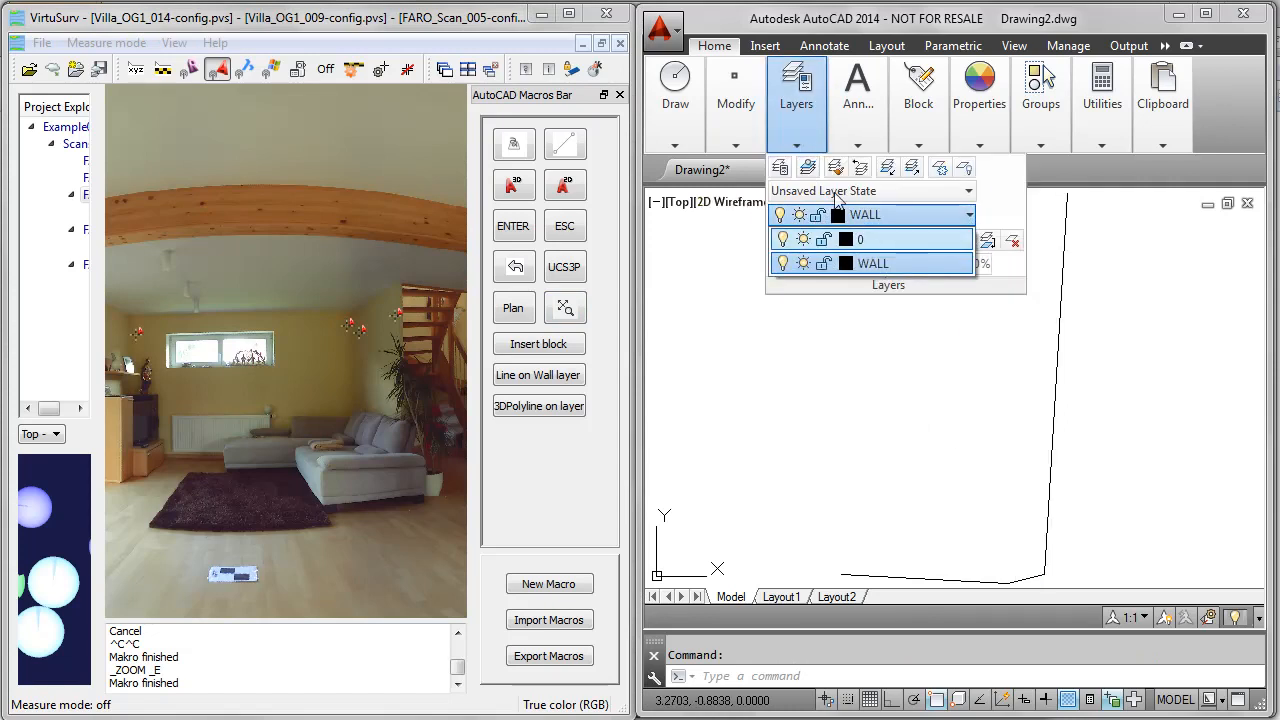
pyautogui.click(937, 264)
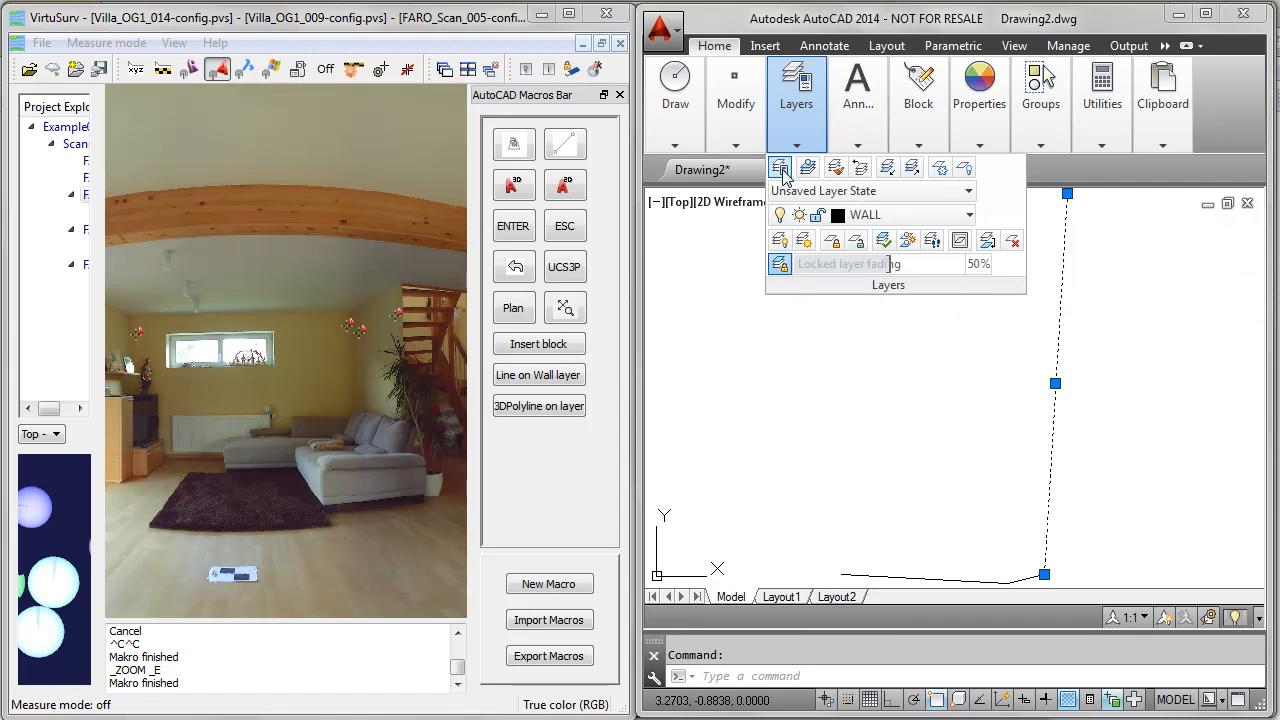
# Change the WALL layer's color to green index color 90 and close the layer properties.
pyautogui.click(780, 168)
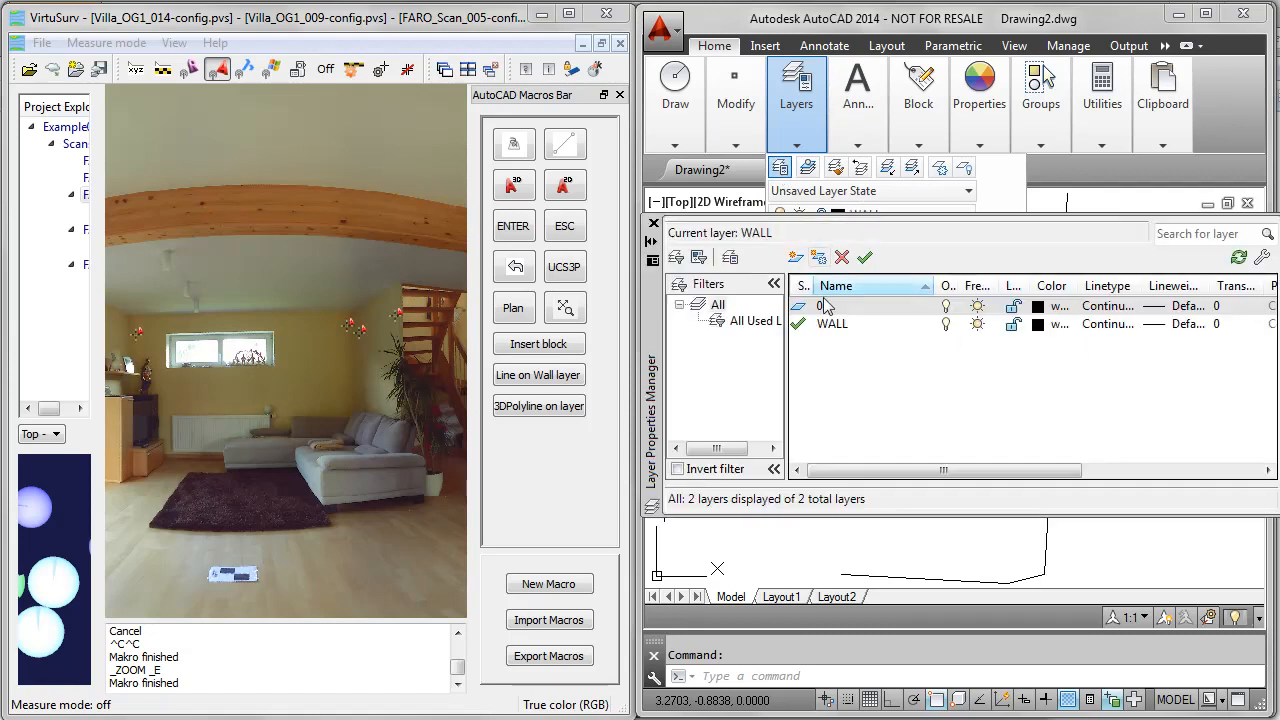
pyautogui.click(1045, 324)
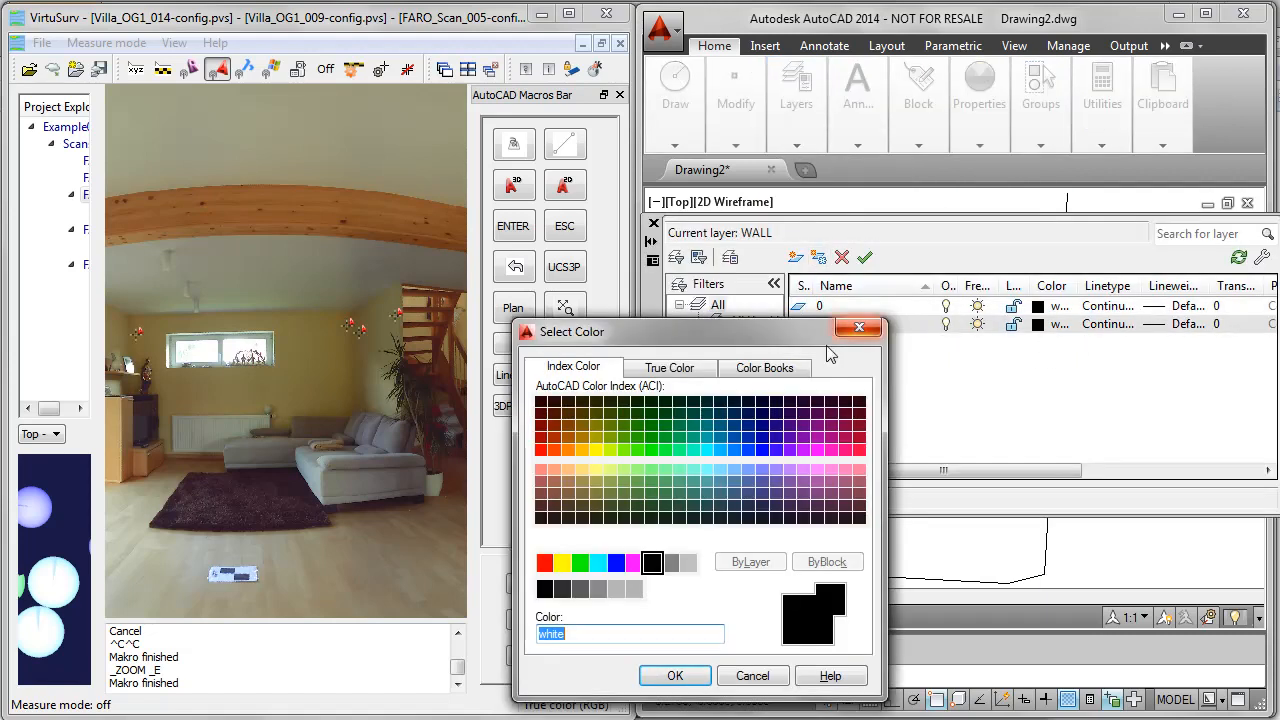
pyautogui.click(651, 449)
pyautogui.click(673, 672)
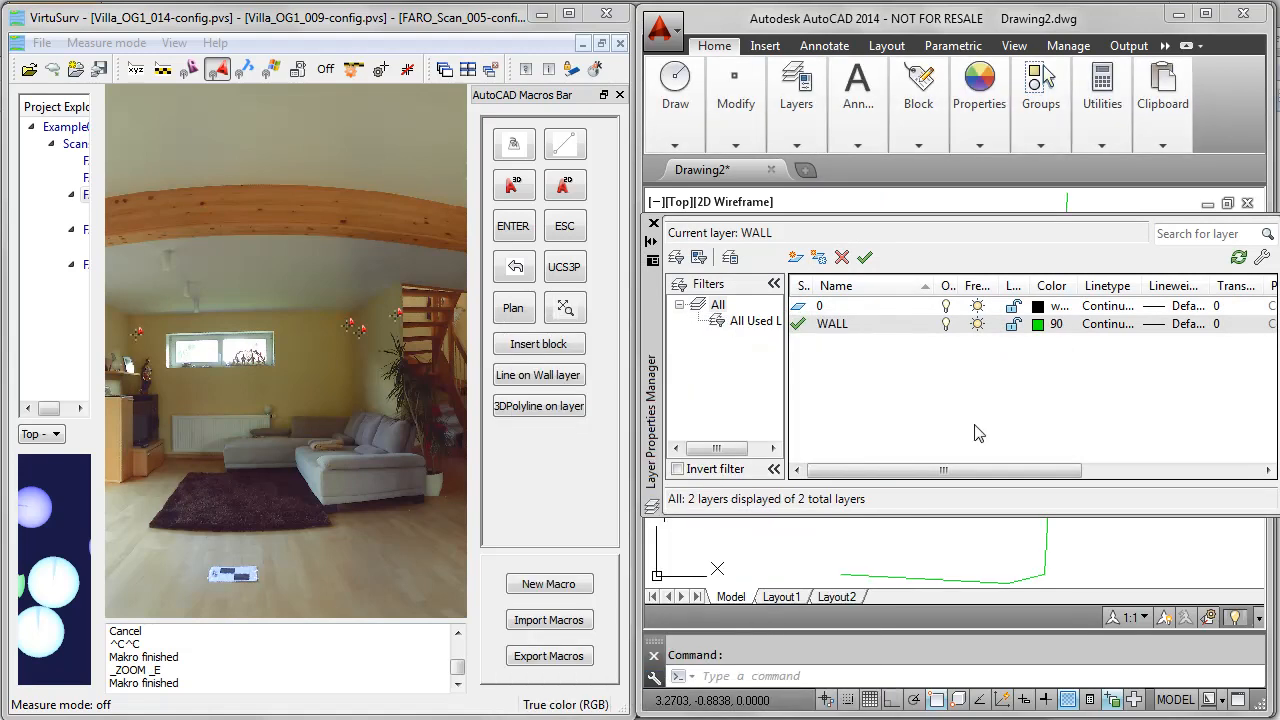
pyautogui.click(654, 224)
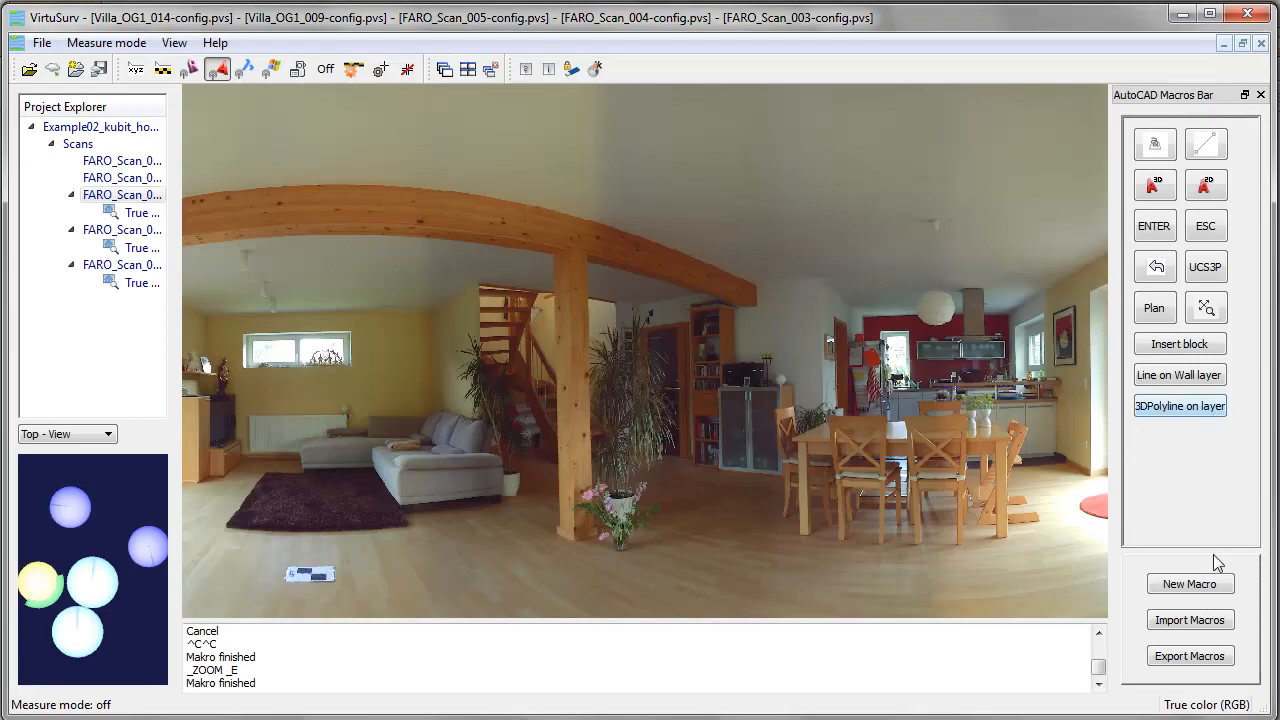
# Create a new macro in VirtuSurv and set its button text to "Circle 3Points".
pyautogui.click(1162, 592)
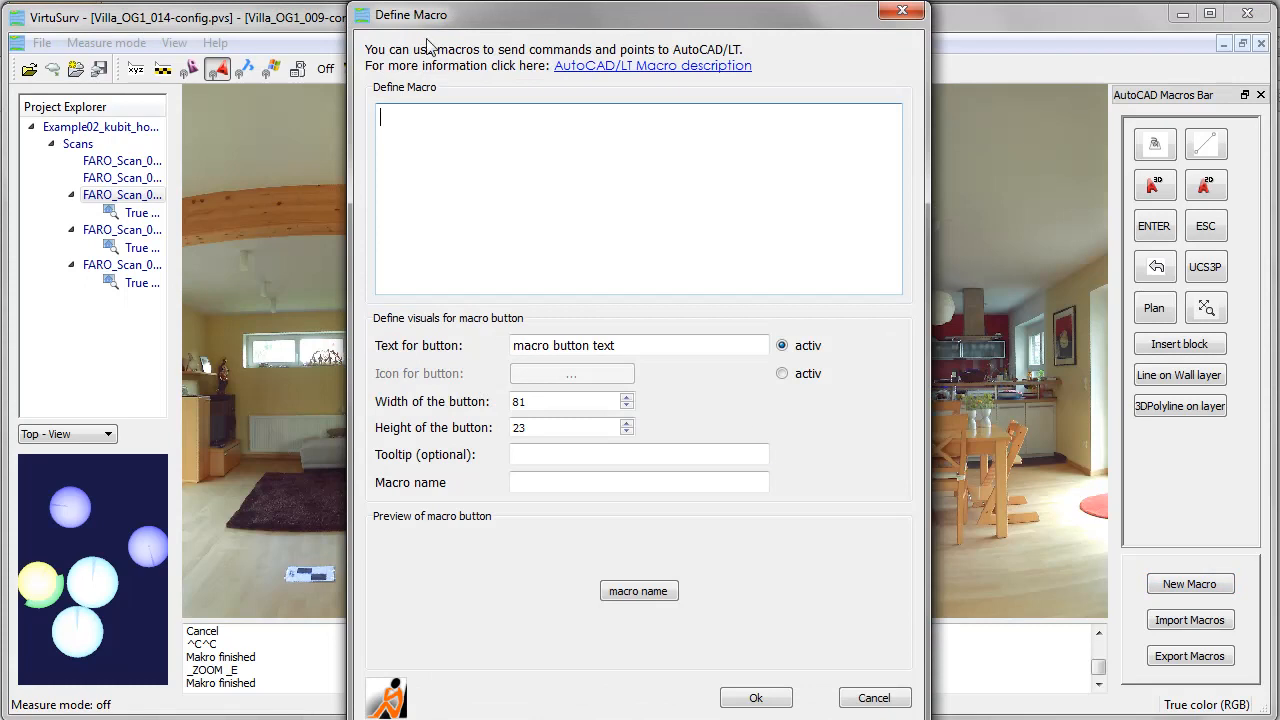
pyautogui.moveTo(634, 346); pyautogui.dragTo(514, 345)
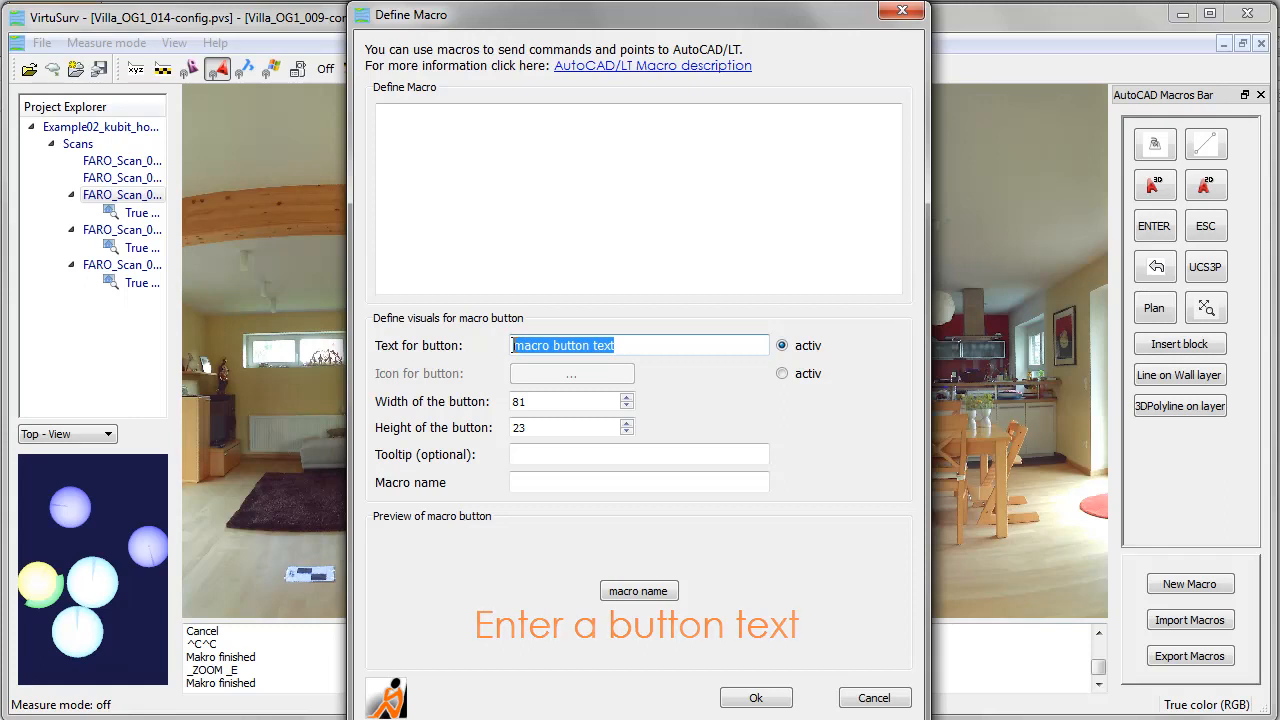
pyautogui.press('BackSpace')
pyautogui.write('Lin')
pyautogui.press('BackSpace')
pyautogui.press('BackSpace')
pyautogui.press('BackSpace')
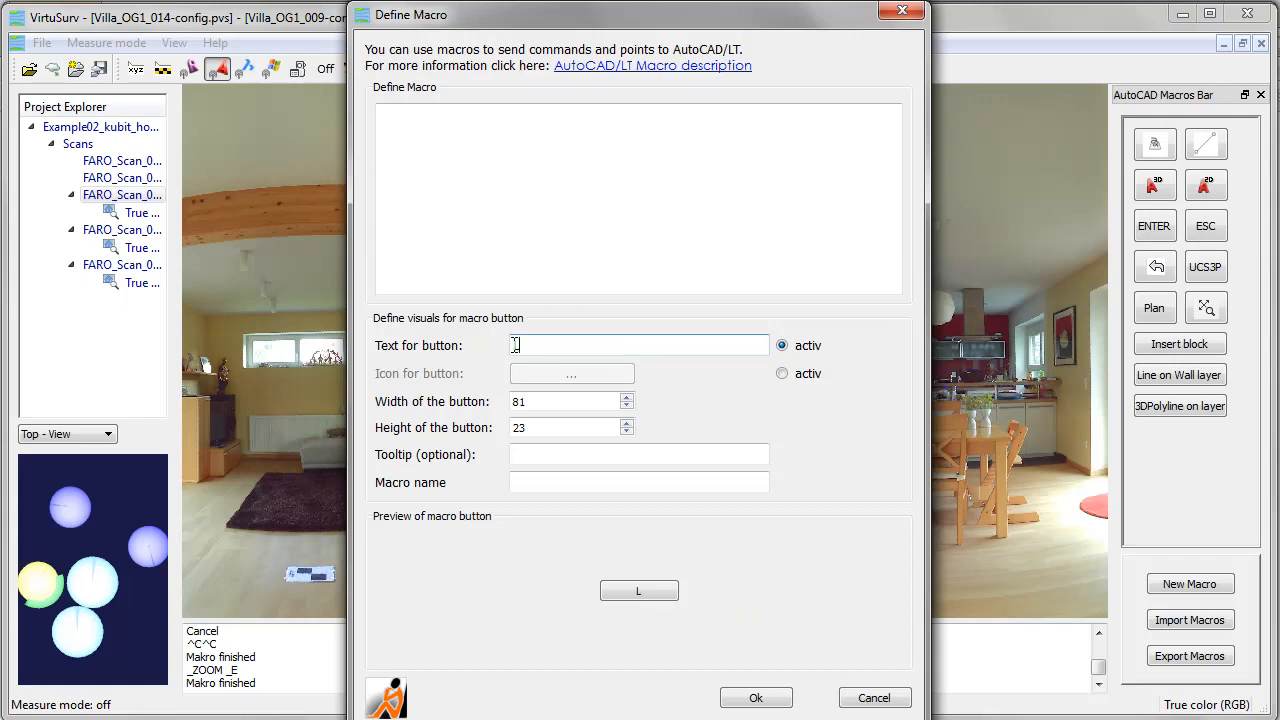
pyautogui.write('Circle')
pyautogui.write('3Points')
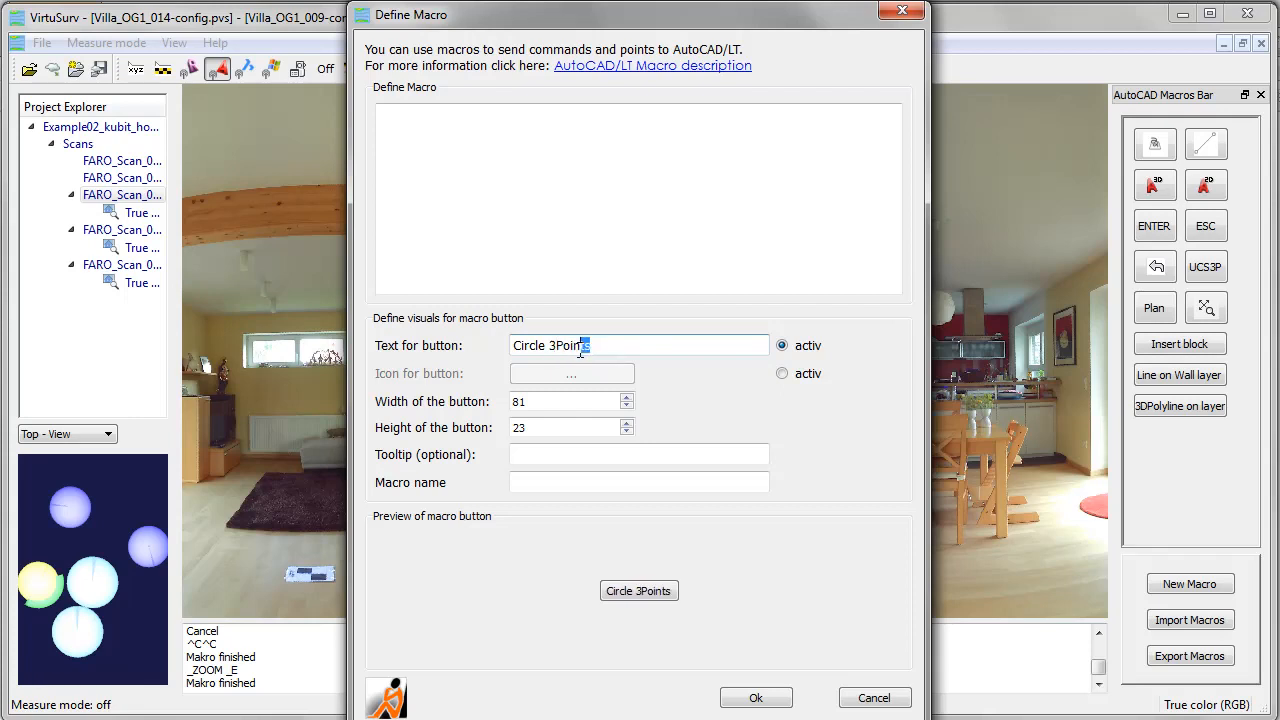
# Copy the button text "Circle 3Points" into the macro name.
pyautogui.moveTo(592, 346); pyautogui.dragTo(504, 347)
pyautogui.hotkey('ctrl', 'c')
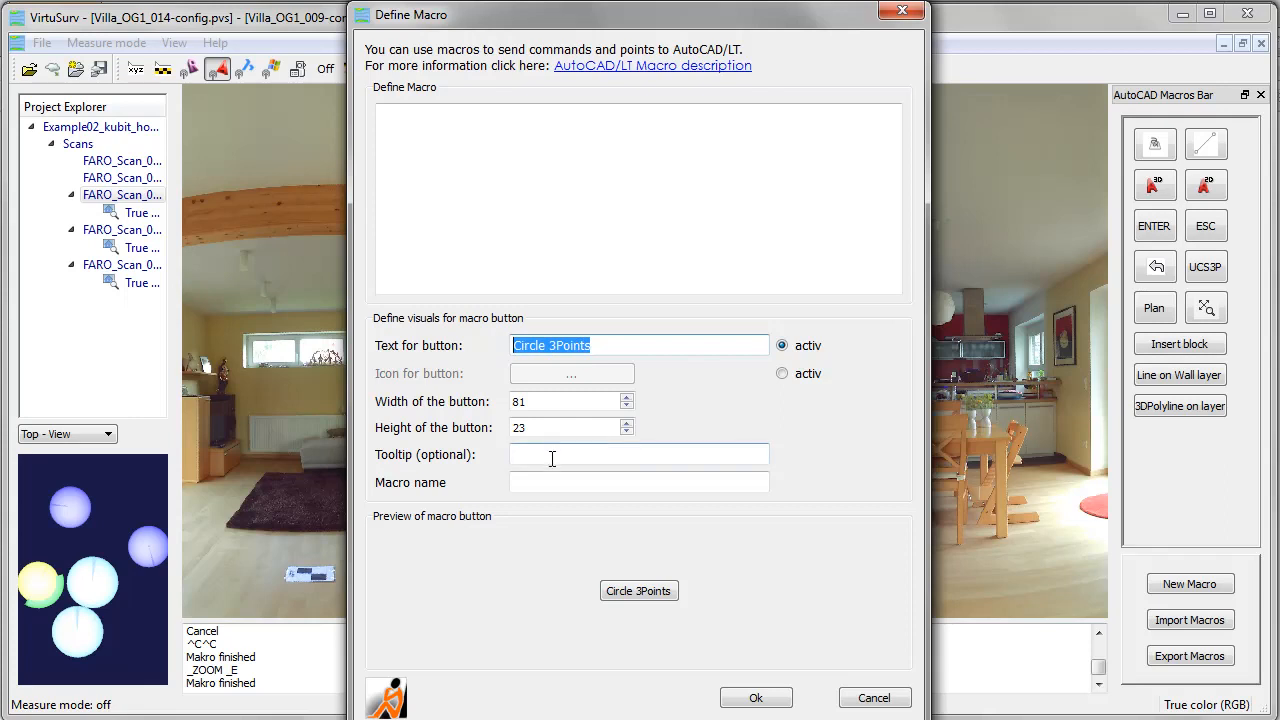
pyautogui.click(540, 482)
pyautogui.hotkey('ctrl', 'v')
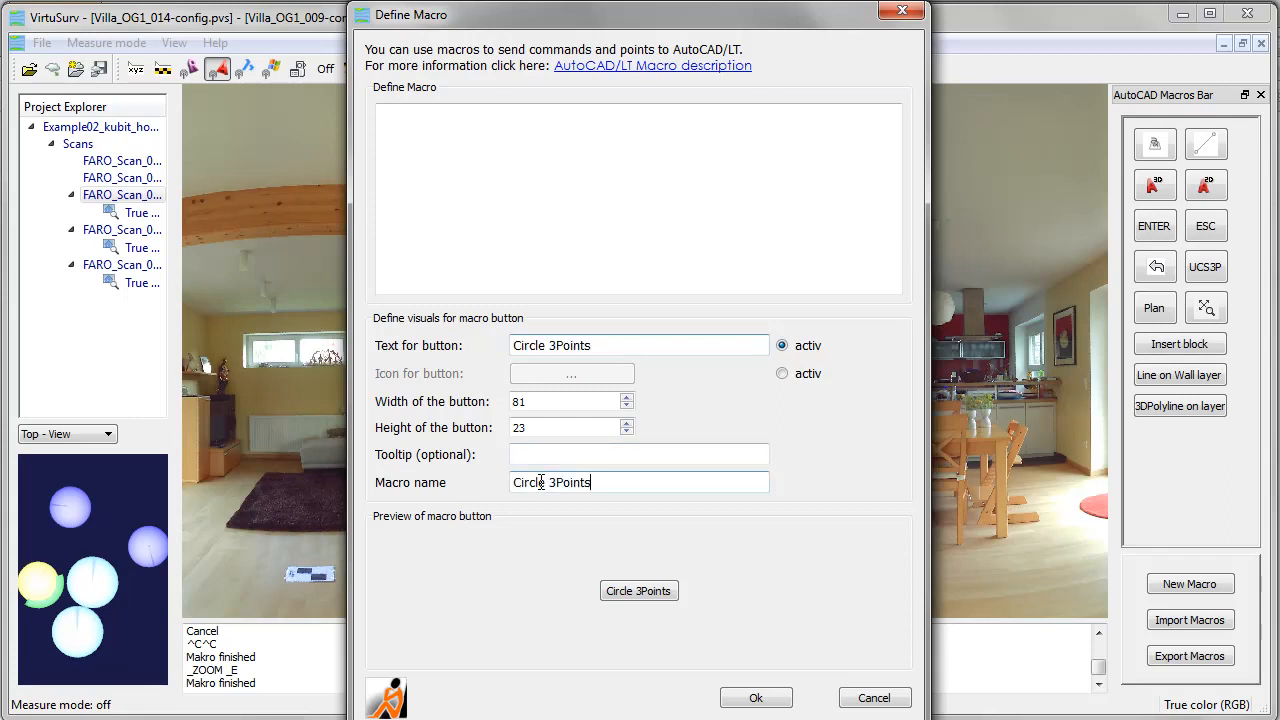
# Enter "draw circle by three points on circumference" as the macro's tooltip.
pyautogui.click(532, 455)
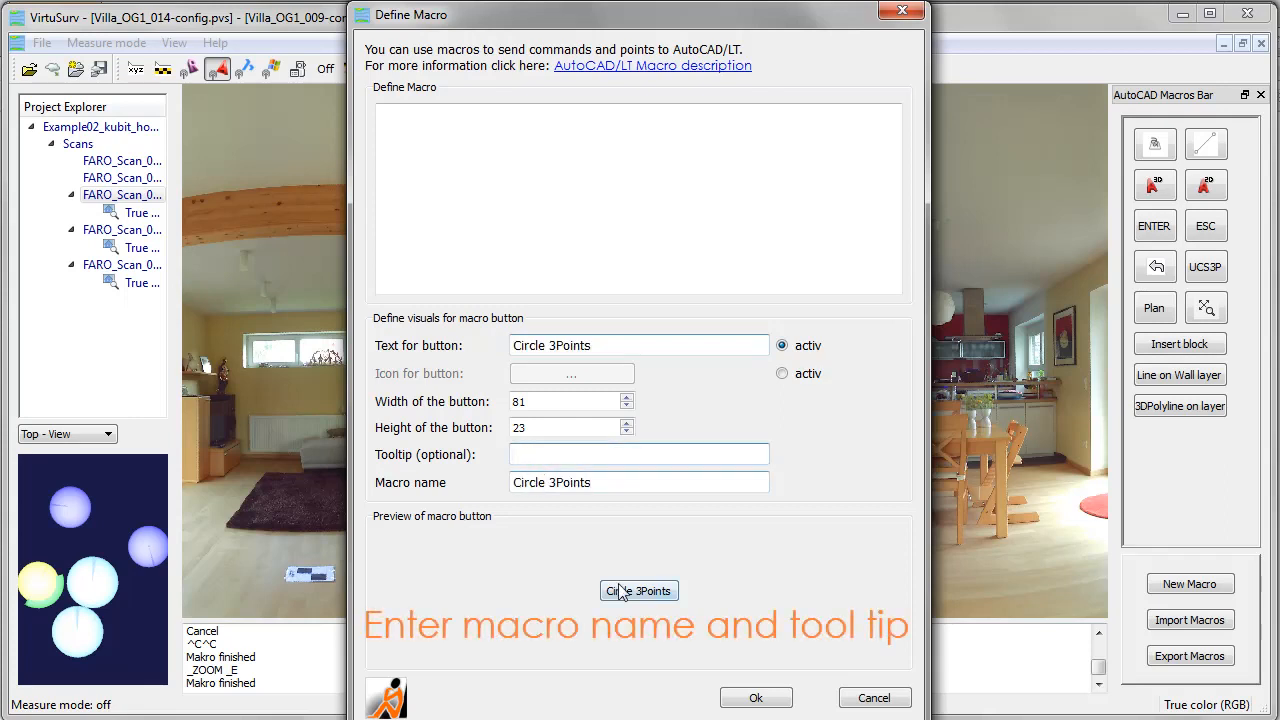
pyautogui.write('draw c')
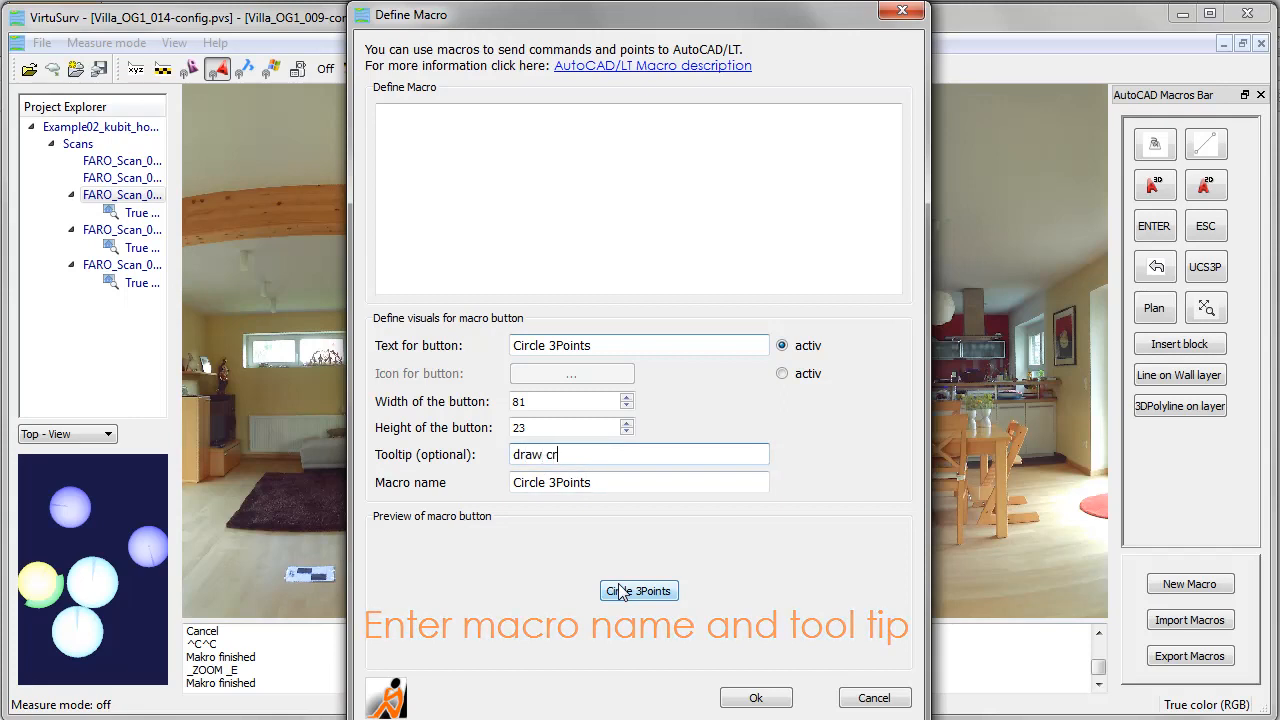
pyautogui.write('i')
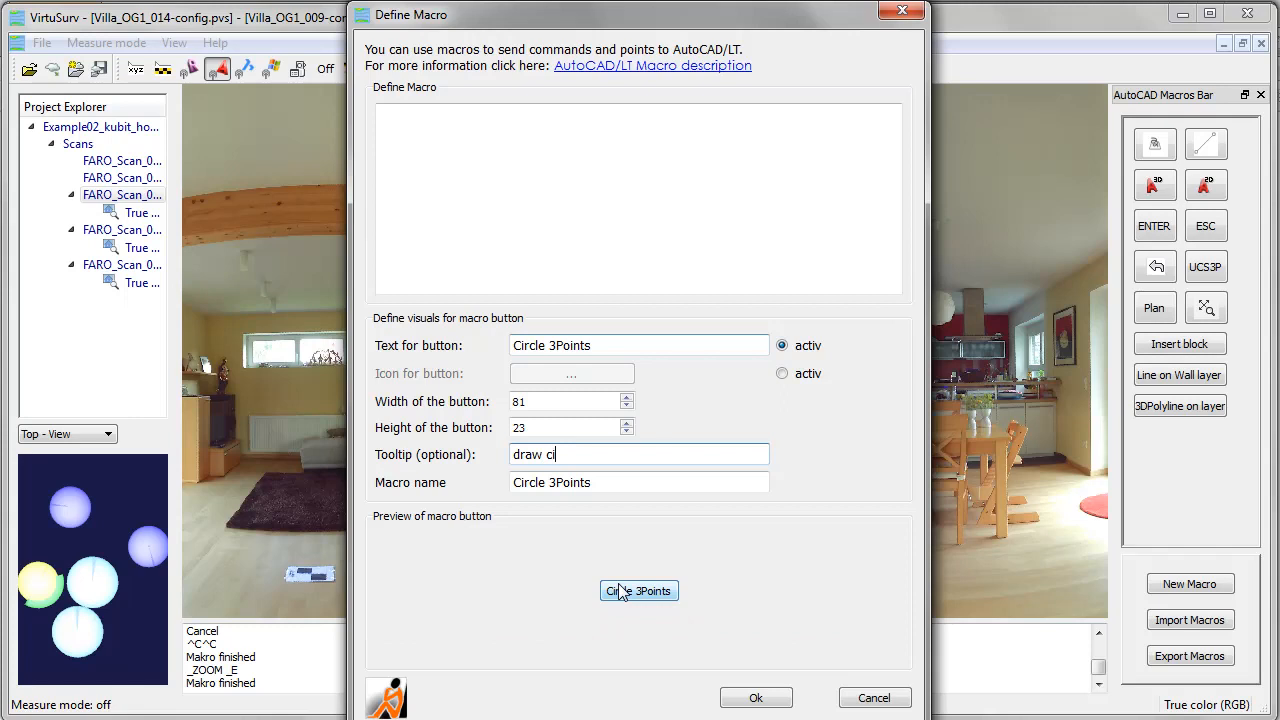
pyautogui.write('rcle by three points on ')
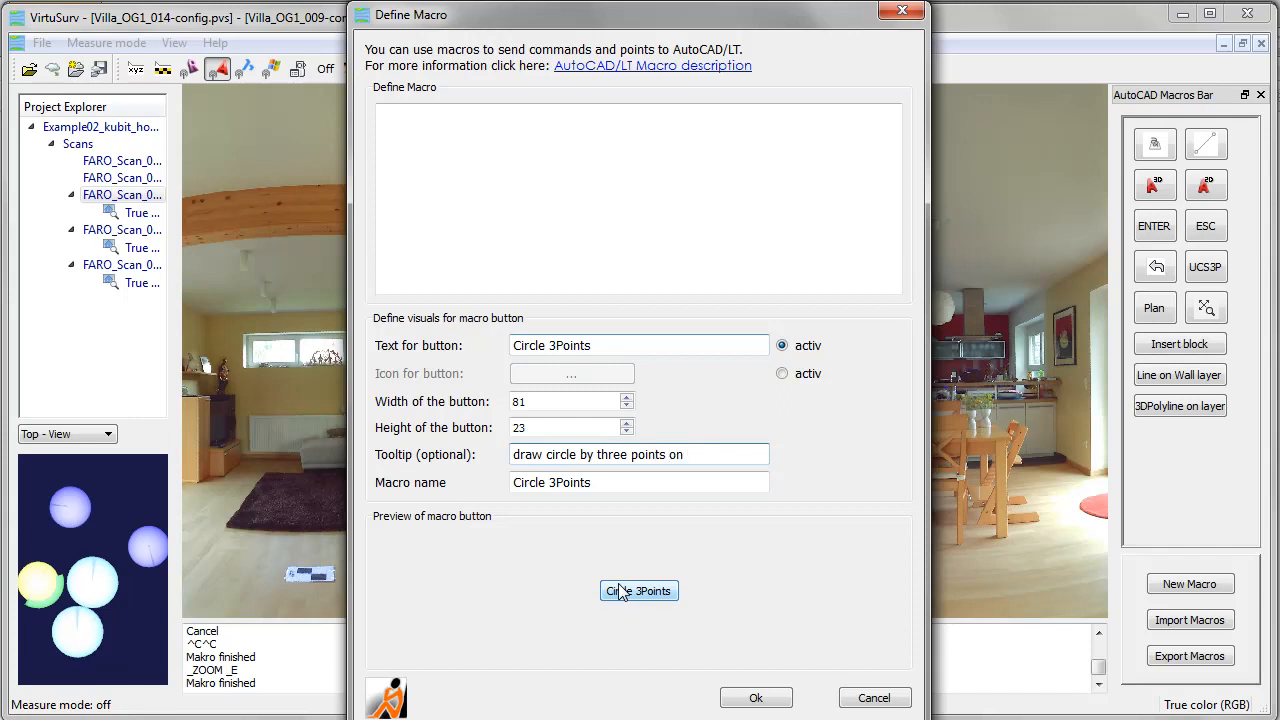
pyautogui.write('circumference')
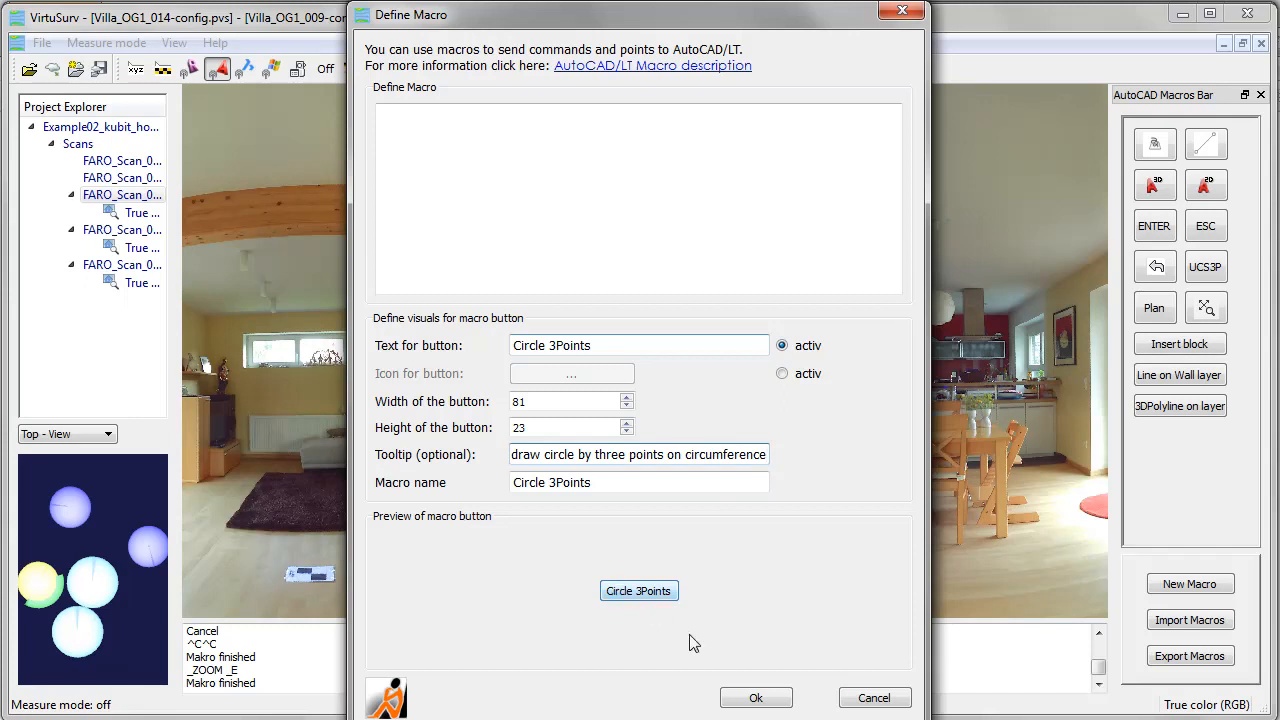
# Begin the macro definition with "^^C^M_circle " and consult the AutoCAD/LT macro description for the point placeholders.
pyautogui.click(466, 149)
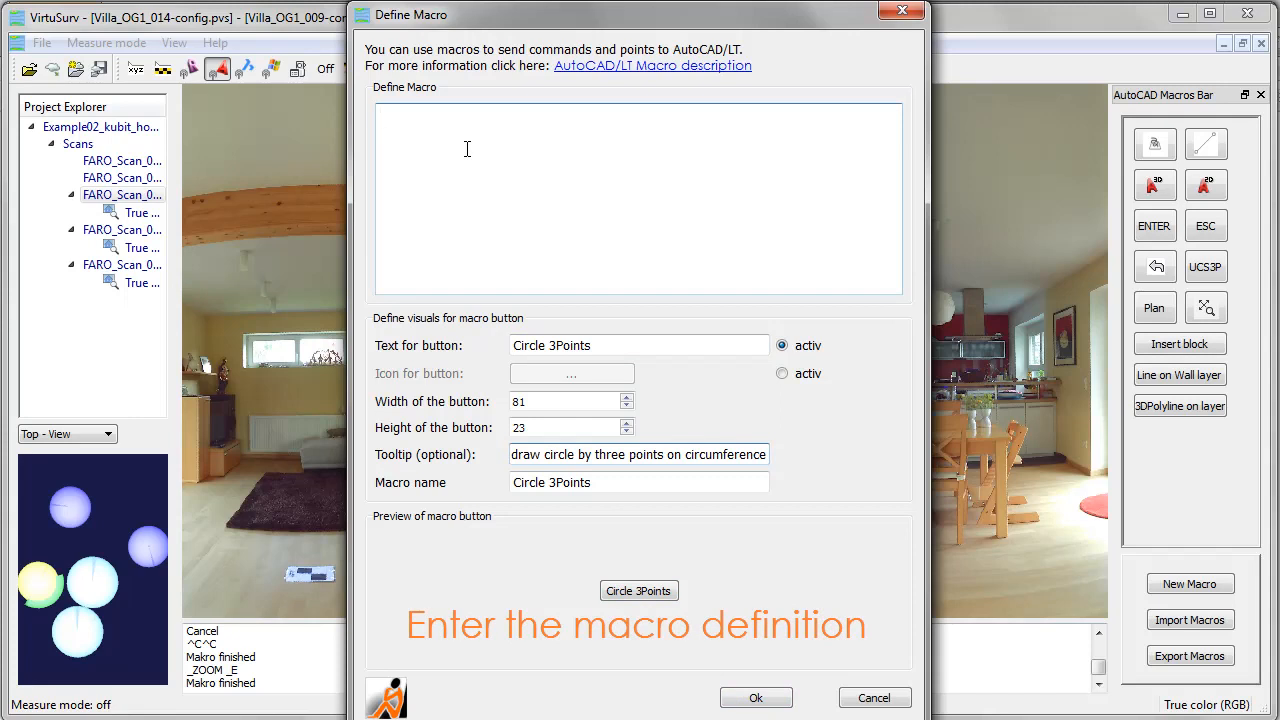
pyautogui.write('^^C')
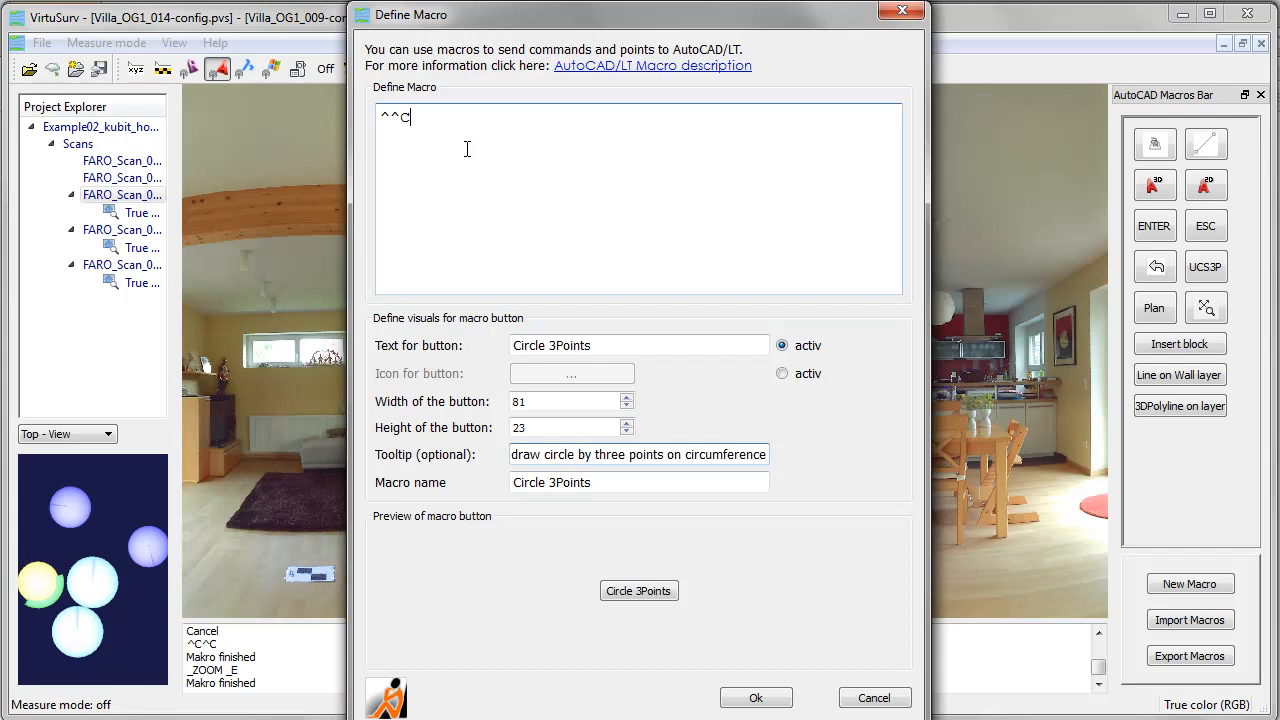
pyautogui.write('^M_circle')
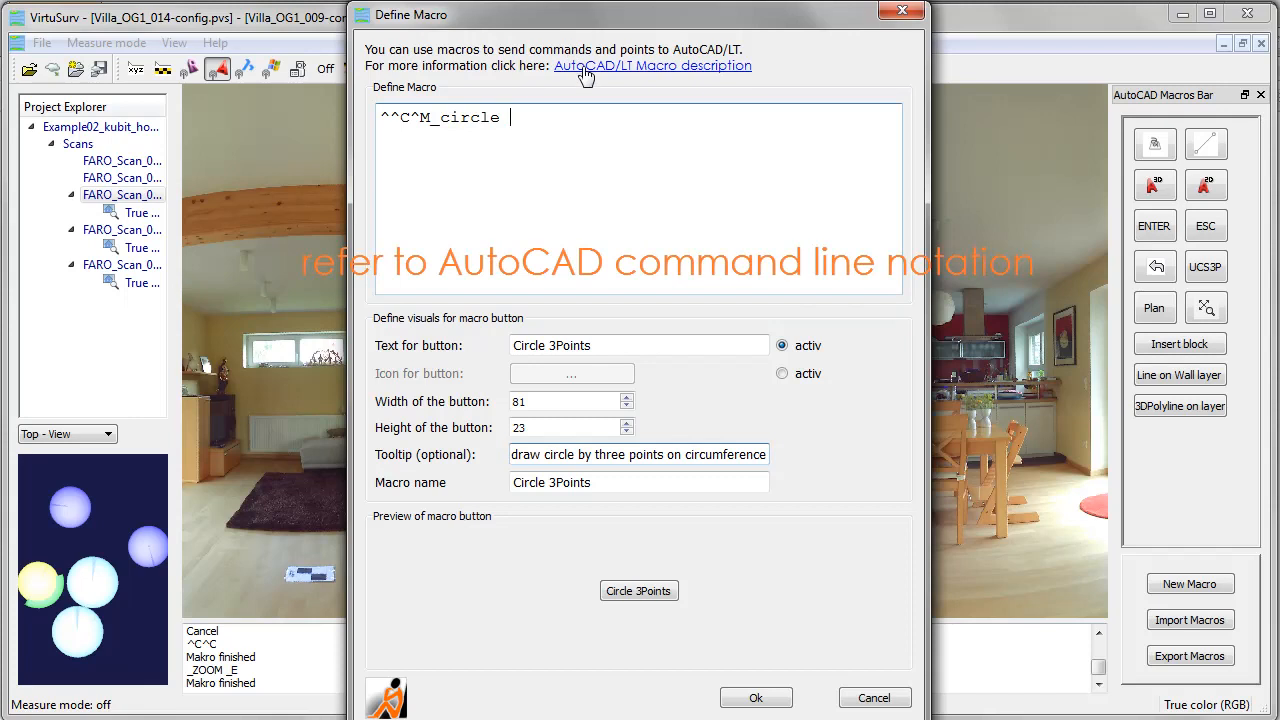
pyautogui.click(660, 65)
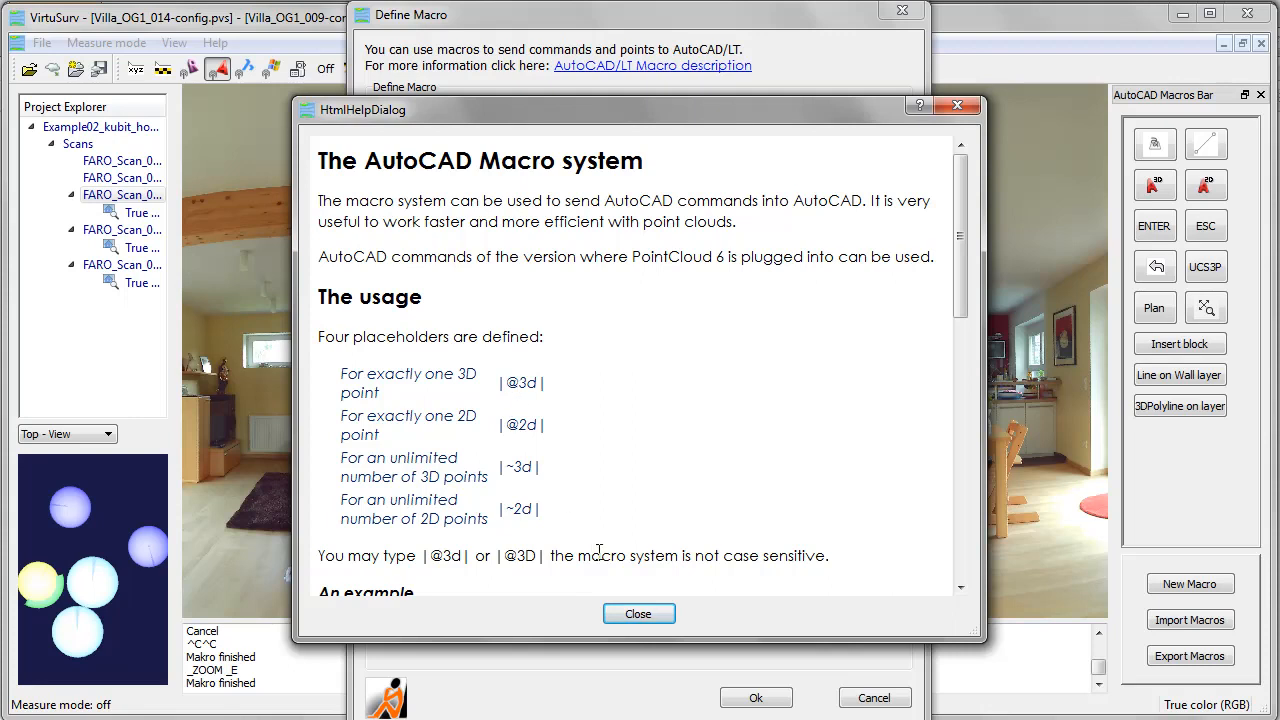
pyautogui.click(622, 617)
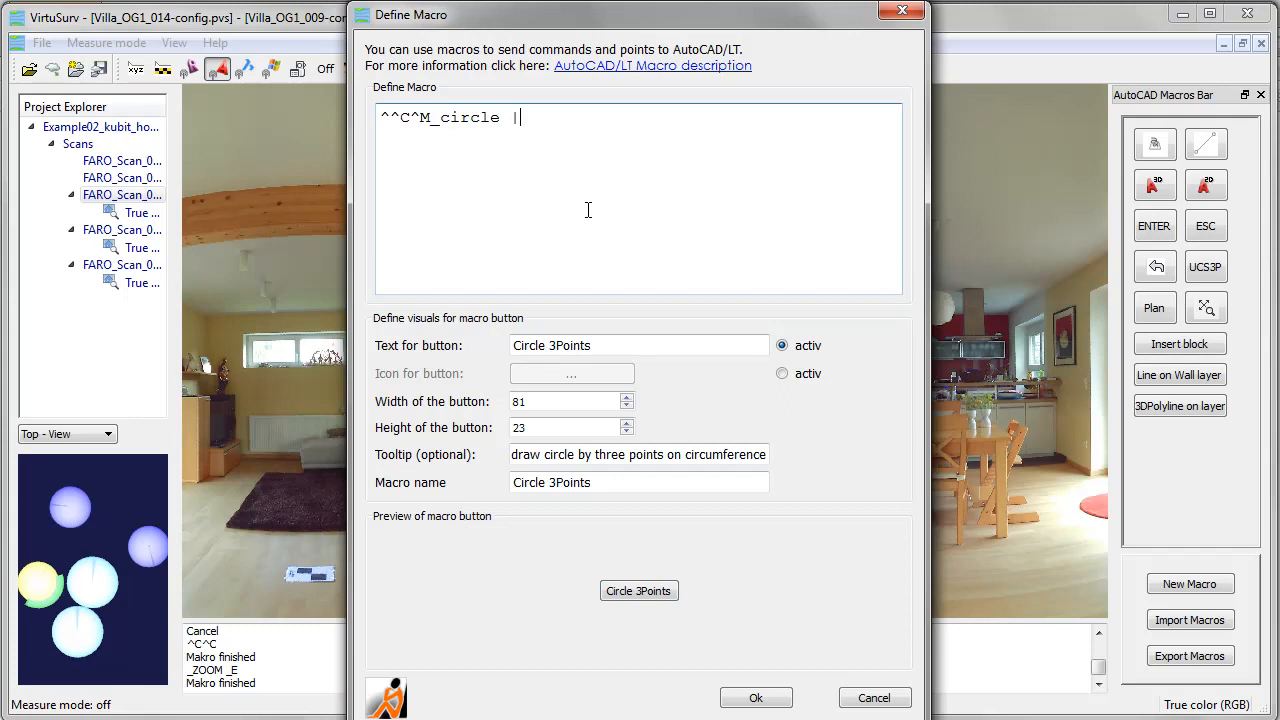
pyautogui.write('@3d')
pyautogui.moveTo(513, 117); pyautogui.dragTo(557, 117)
pyautogui.hotkey('ctrl', 'c')
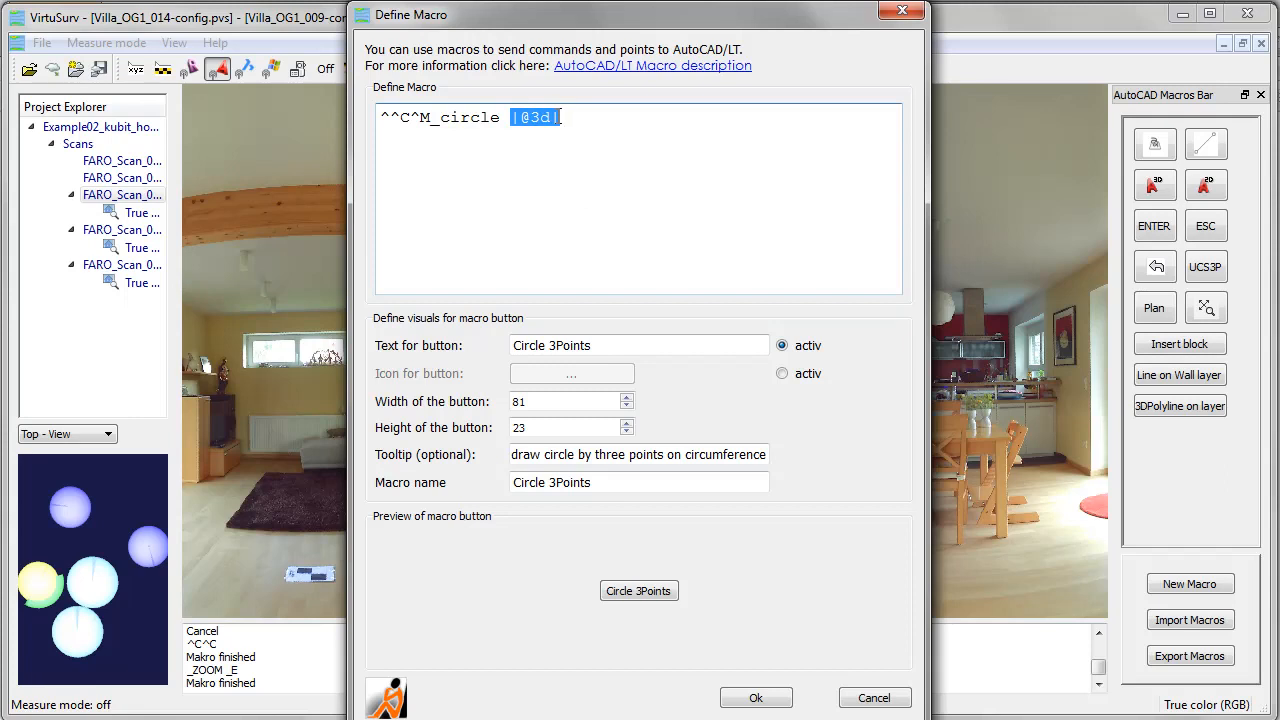
pyautogui.click(563, 117)
pyautogui.hotkey('ctrl', 'v')
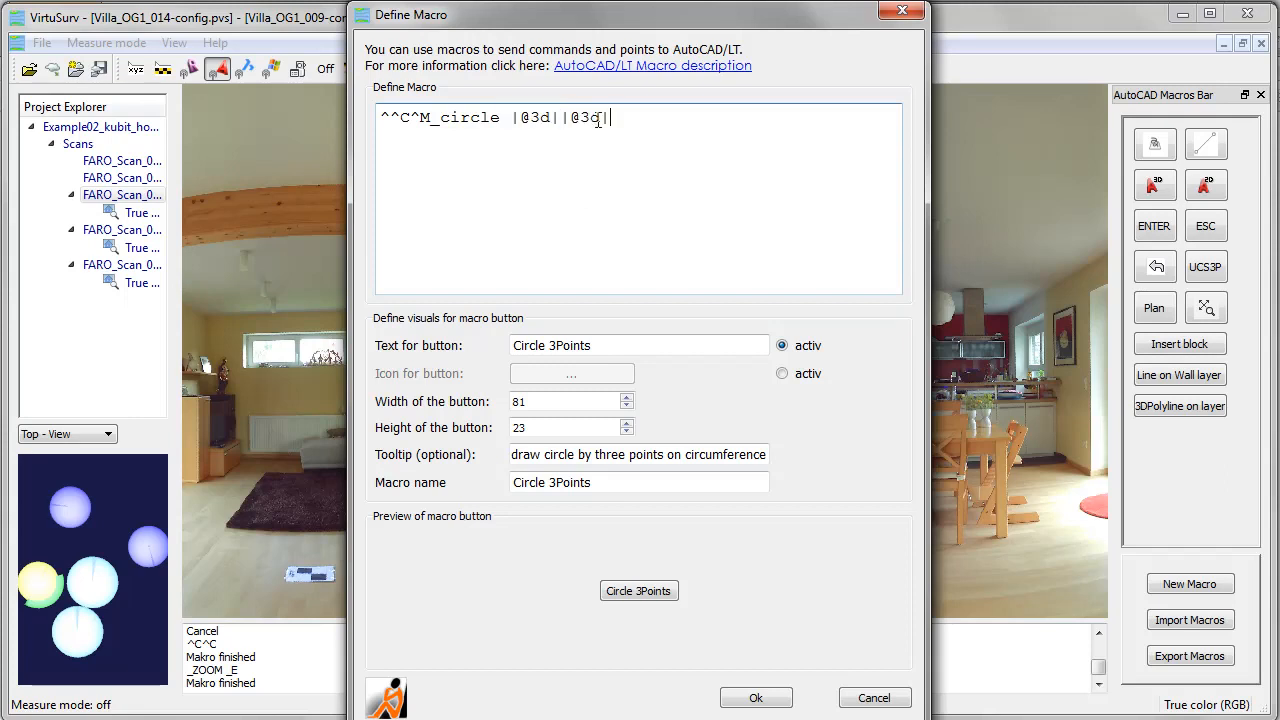
pyautogui.hotkey('ctrl', 'v')
pyautogui.moveTo(580, 117); pyautogui.dragTo(630, 117)
pyautogui.write('2d||@2')
# Set the macro button's height to 25 and width to 85, and save the new macro.
pyautogui.click(544, 427)
pyautogui.press('BackSpace')
pyautogui.write('5')
pyautogui.click(530, 401)
pyautogui.press('BackSpace')
pyautogui.write('5')
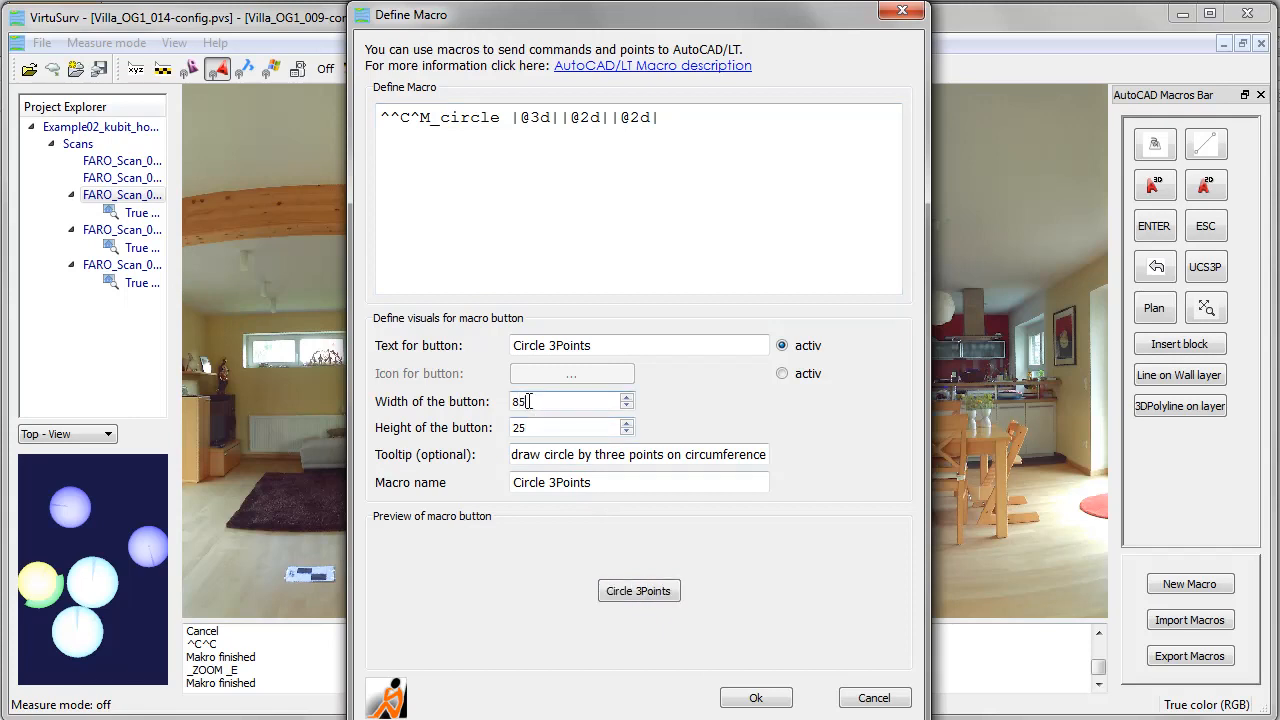
pyautogui.click(755, 699)
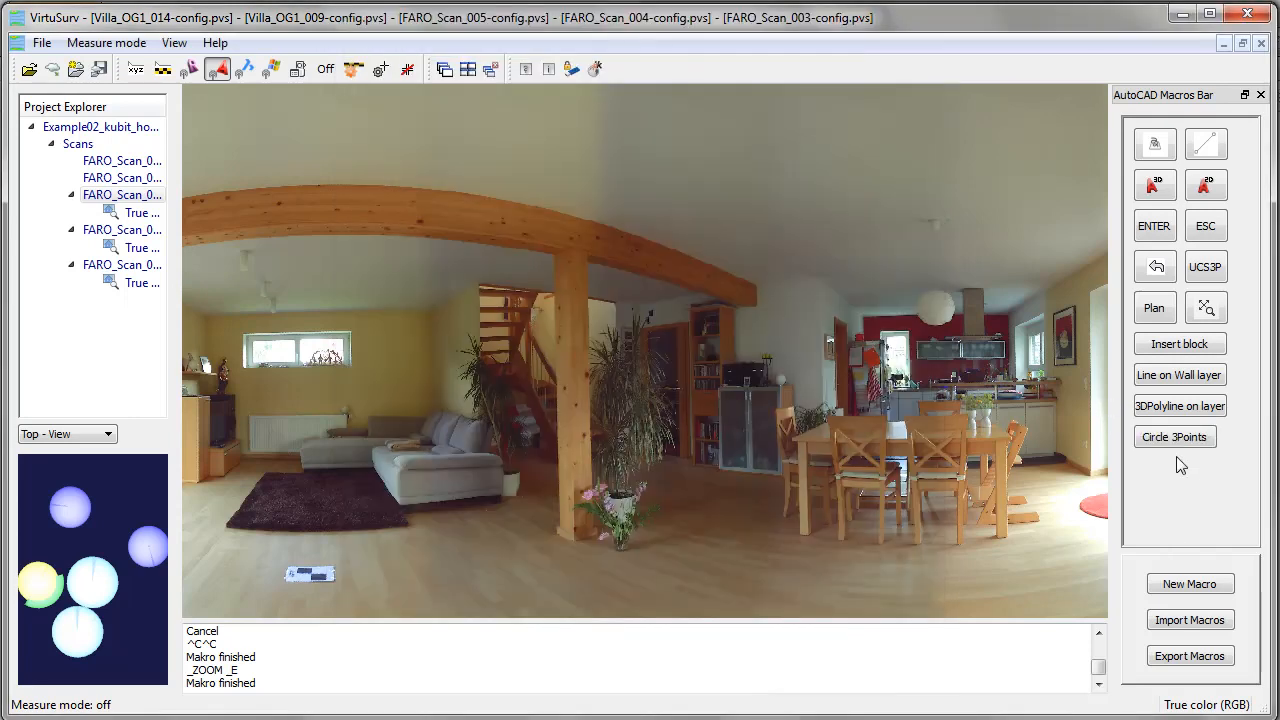
# Narrow the VirtuSurv window to reveal AutoCAD beside it, then test-run the Circle 3Points macro and cancel the command.
pyautogui.moveTo(1268, 266); pyautogui.dragTo(632, 271)
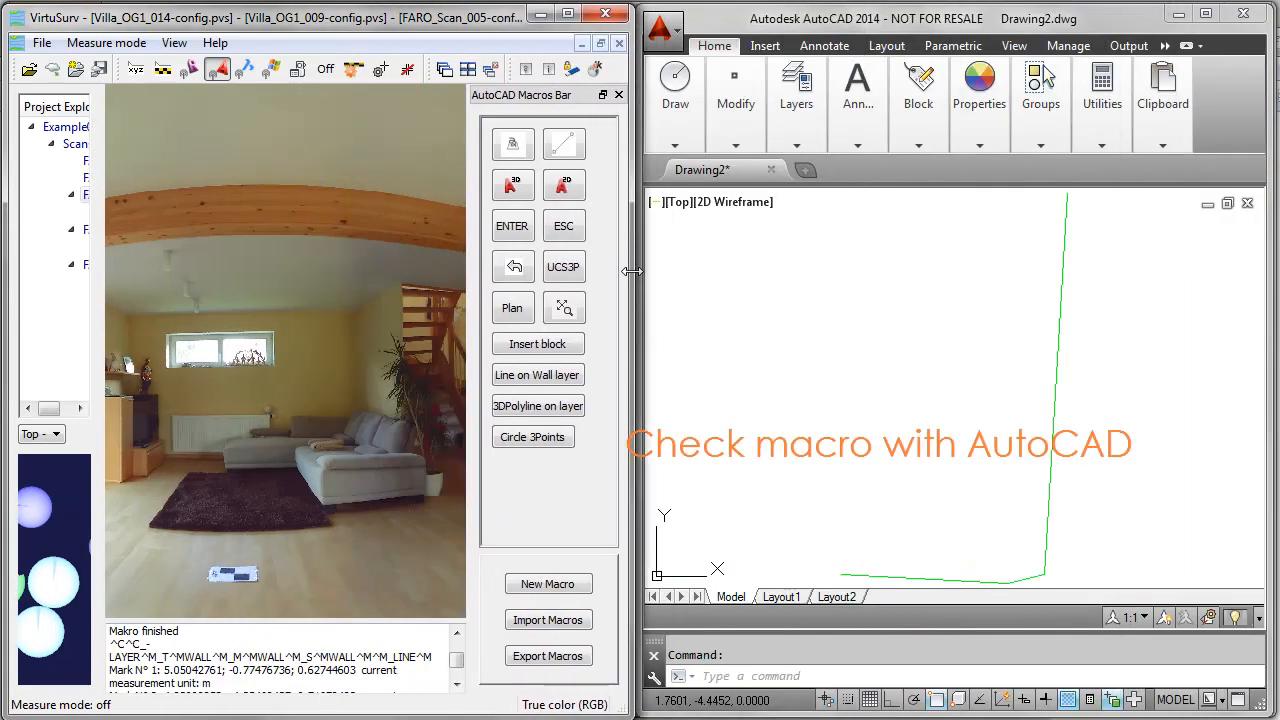
pyautogui.click(533, 437)
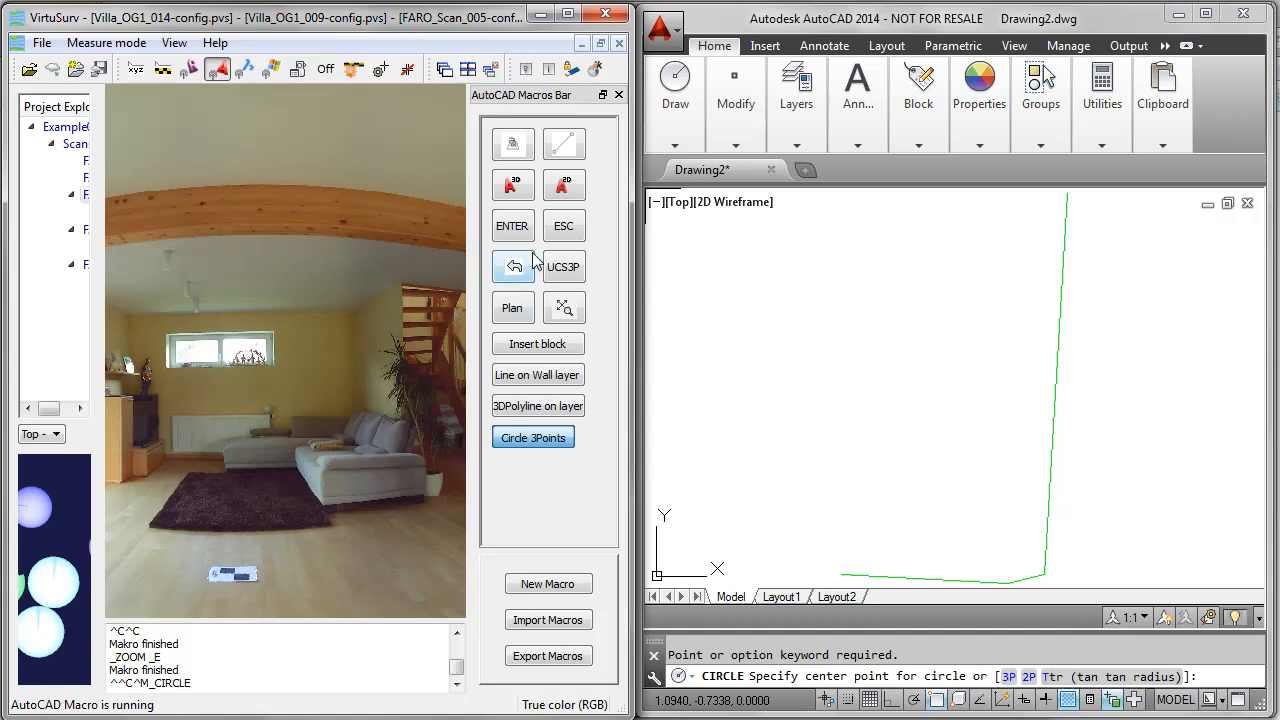
pyautogui.click(563, 228)
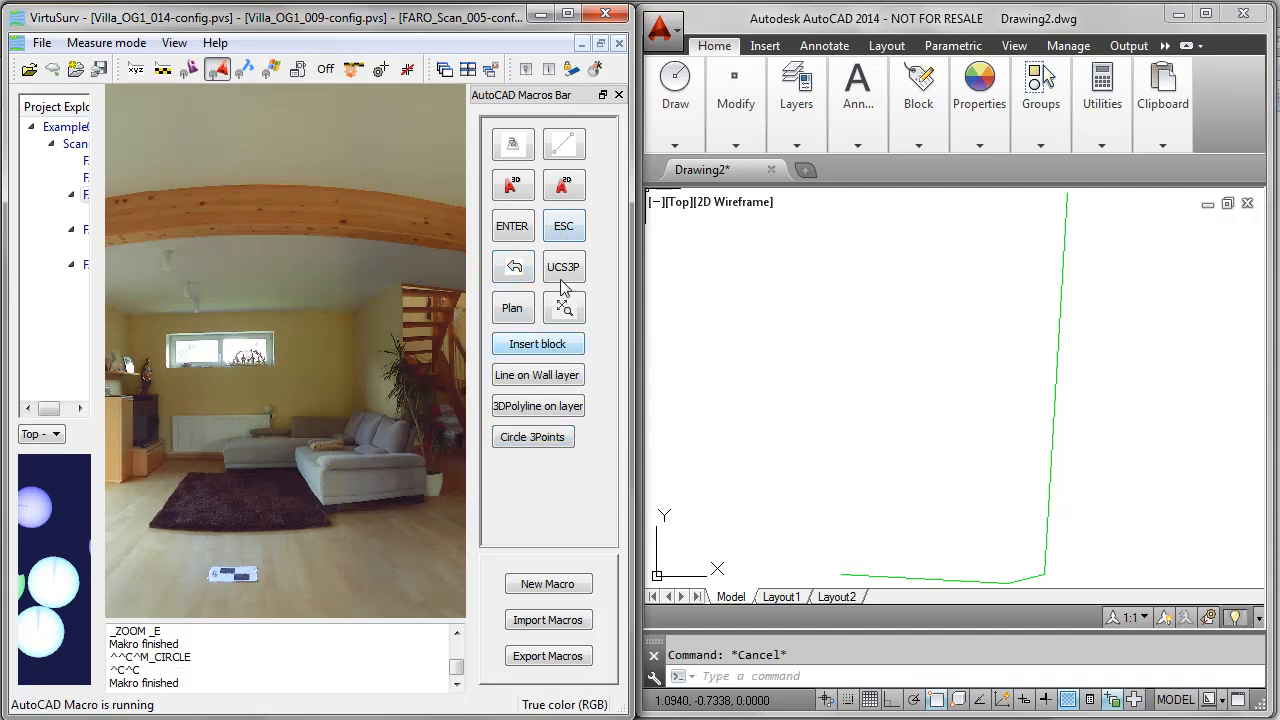
# Edit the Circle 3Points macro, replacing the space after _CIRCLE with "^M3P^M" before the point placeholders, and save it.
pyautogui.rightClick(532, 440)
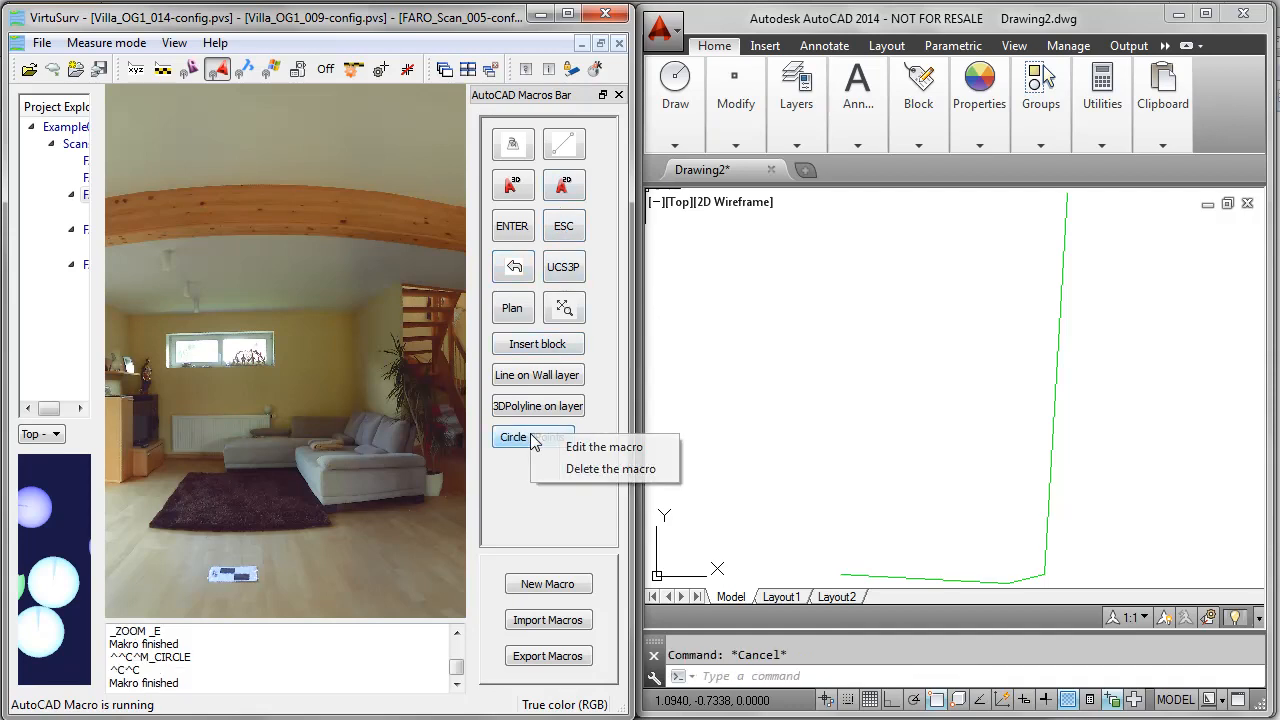
pyautogui.click(580, 449)
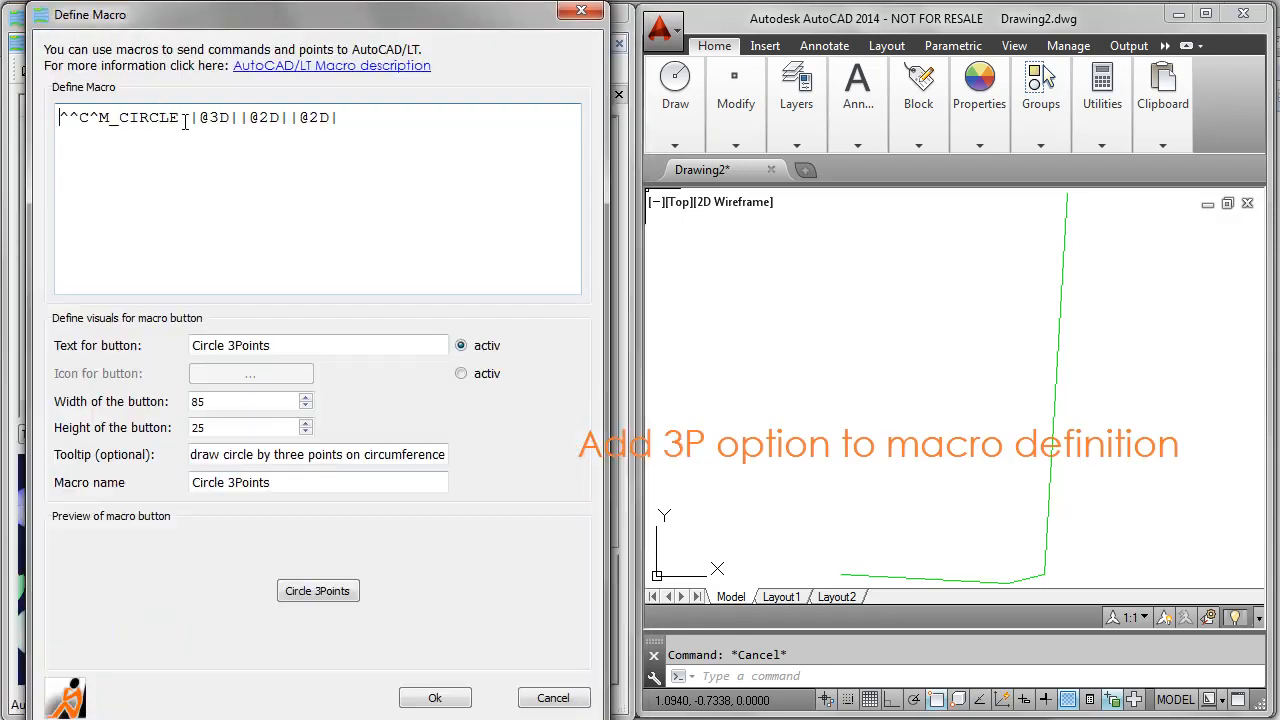
pyautogui.click(189, 122)
pyautogui.press('BackSpace')
pyautogui.write('^M')
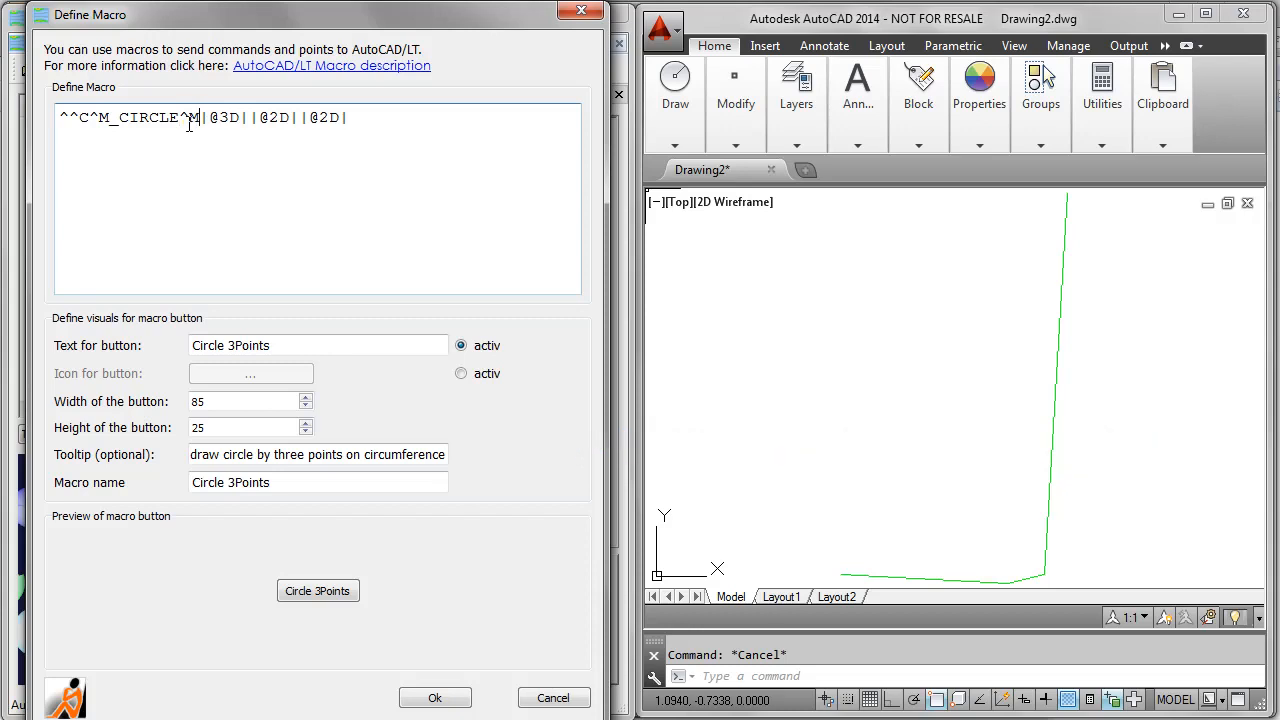
pyautogui.write('3')
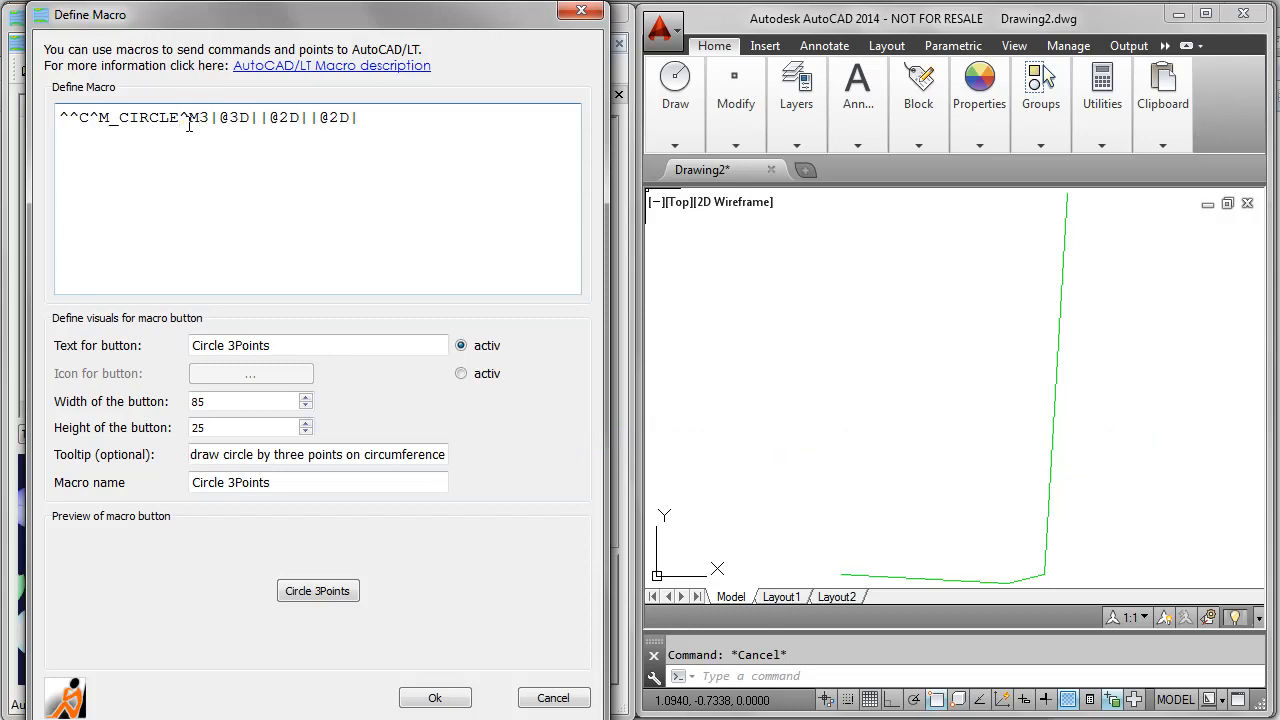
pyautogui.write('P')
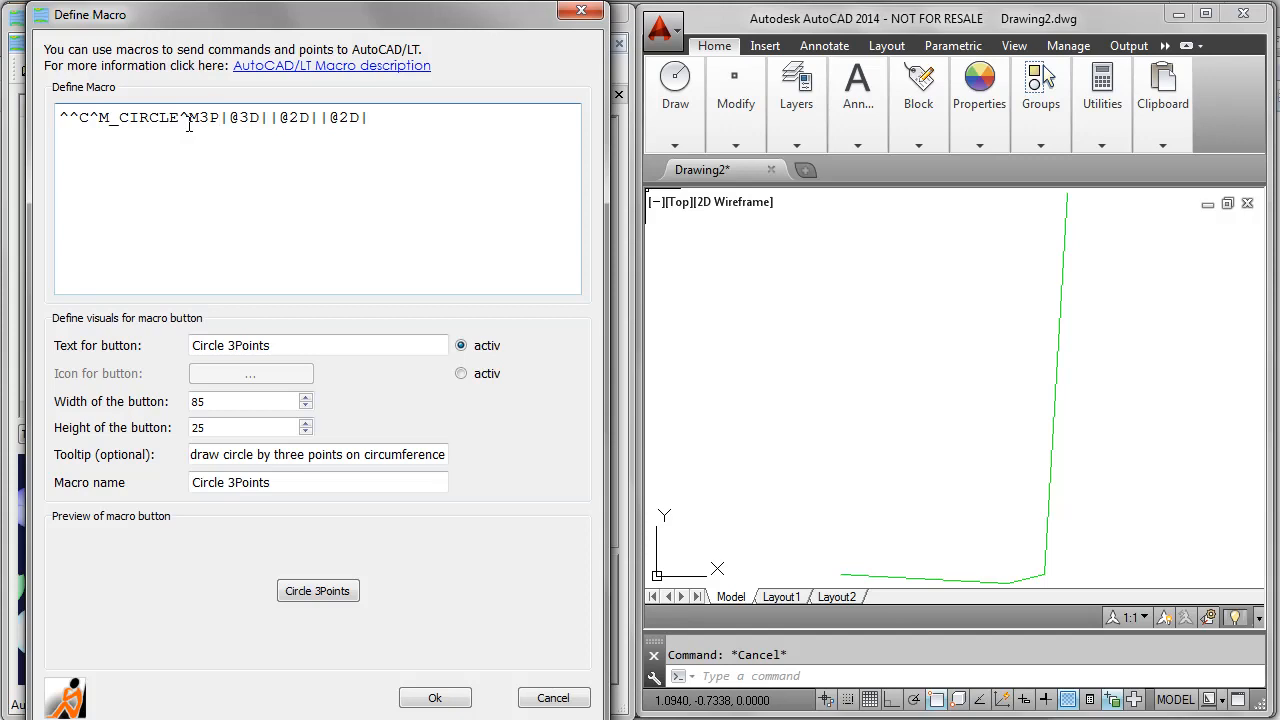
pyautogui.write('^M')
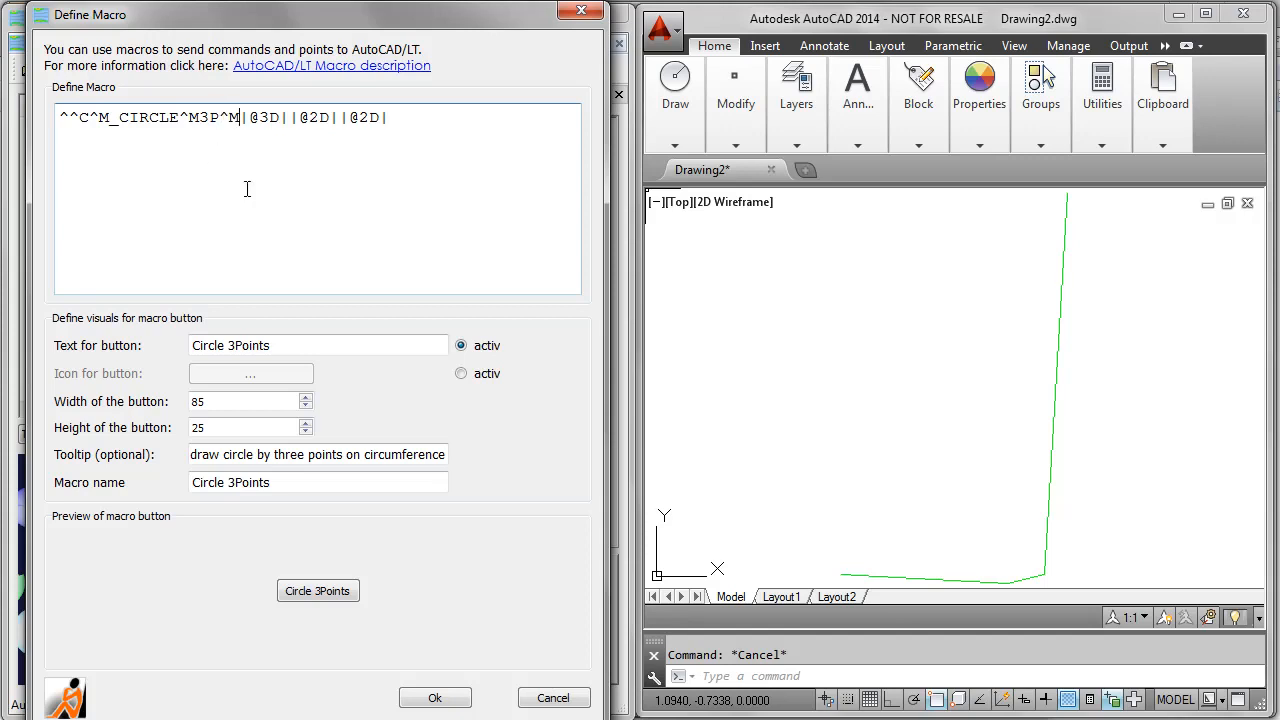
pyautogui.click(435, 698)
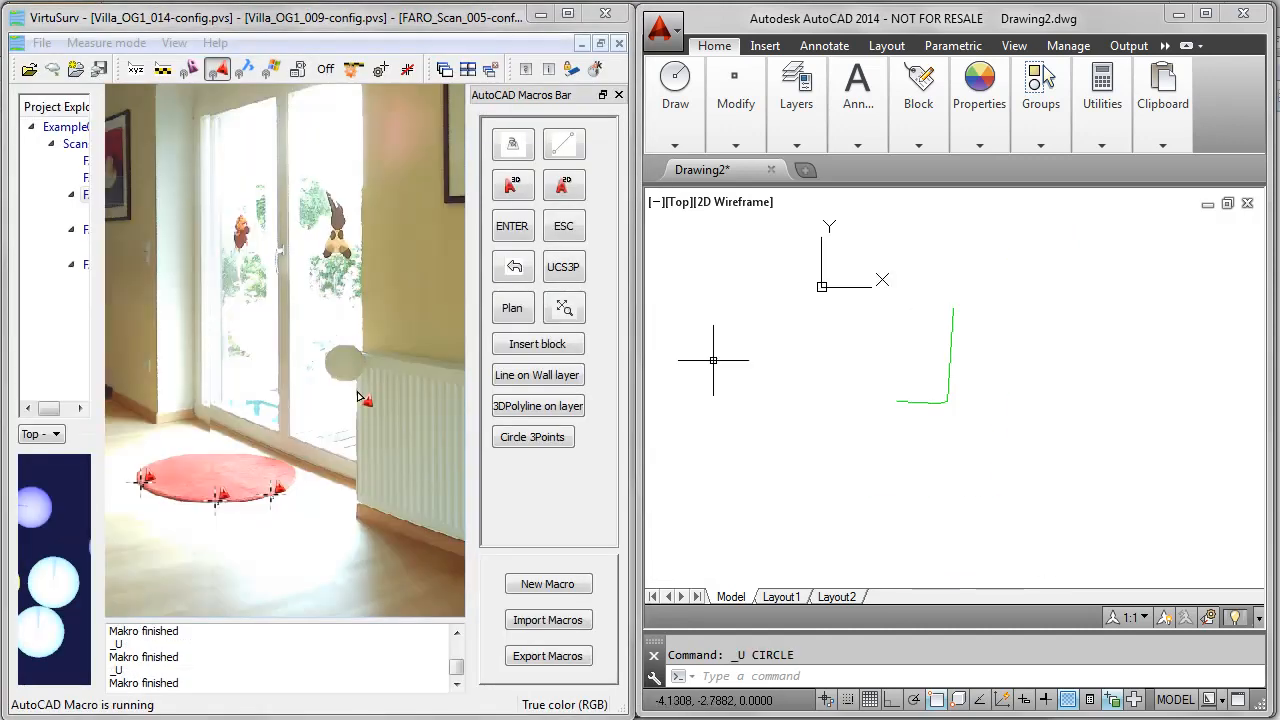
# Clear the existing point marks and run Circle 3Points, picking three points along the edge of the round red rug.
pyautogui.click(344, 24)
pyautogui.click(406, 70)
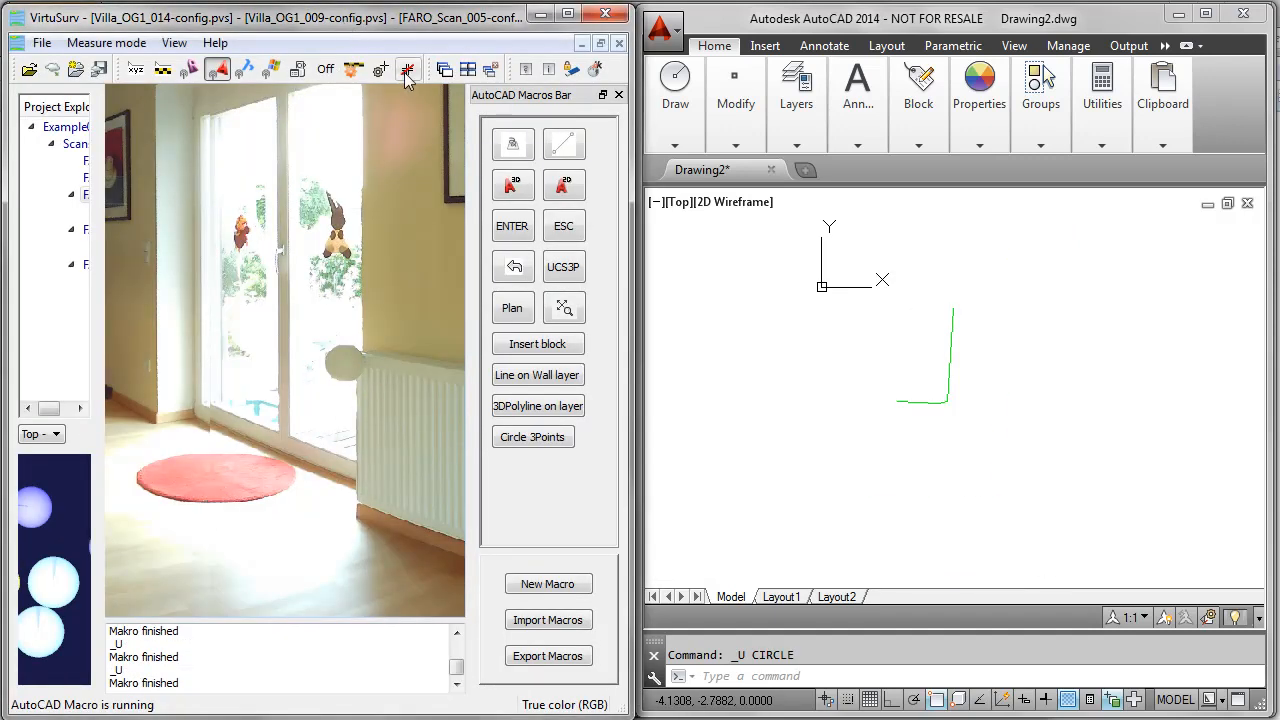
pyautogui.click(530, 437)
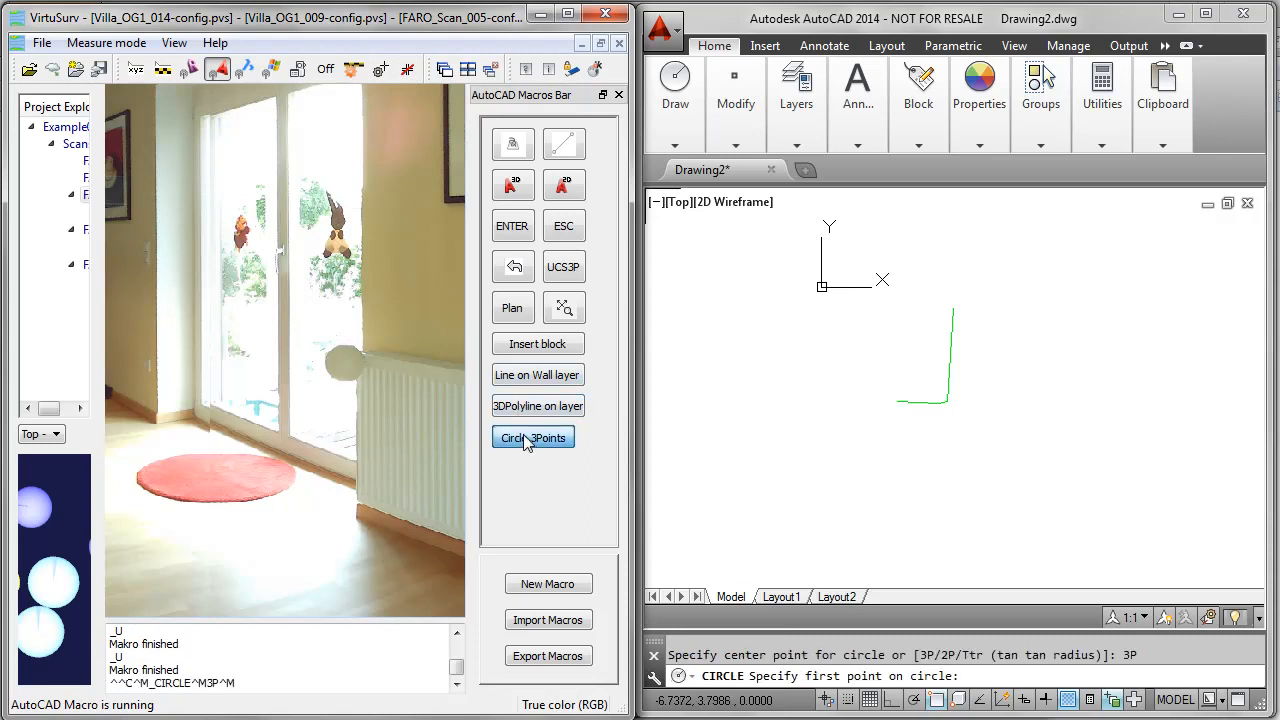
pyautogui.click(284, 487)
pyautogui.click(222, 493)
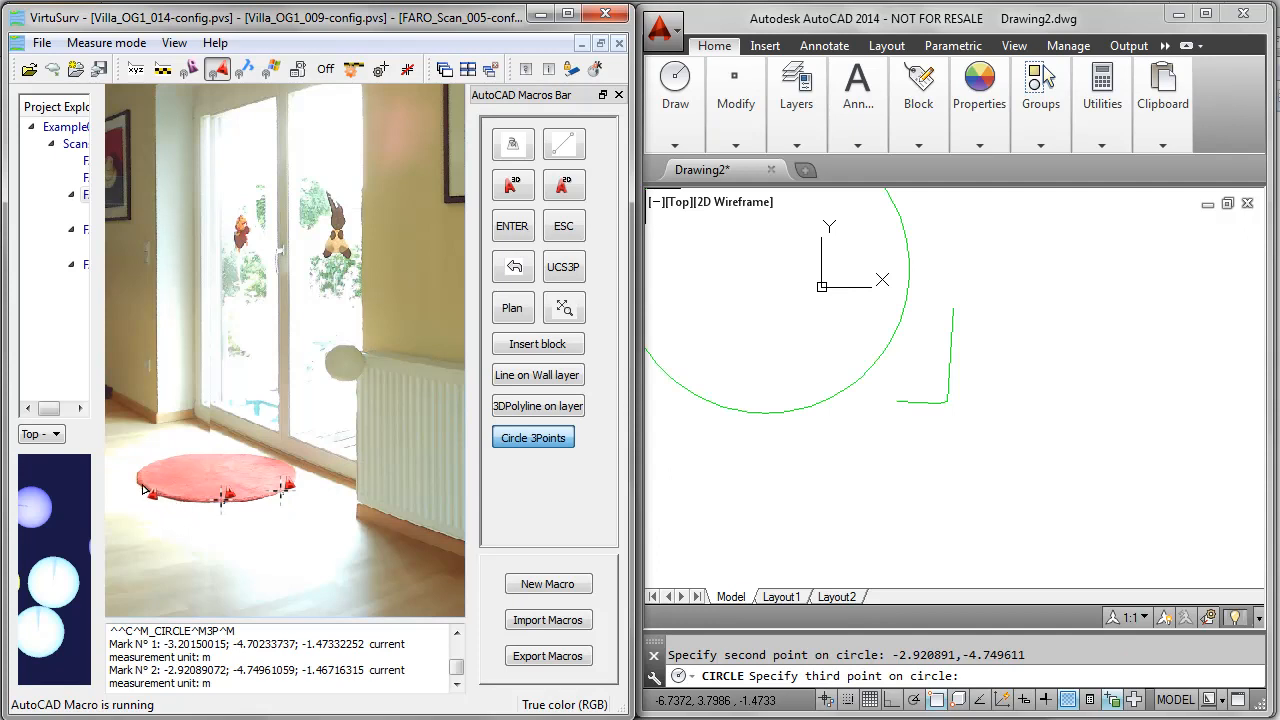
pyautogui.click(145, 490)
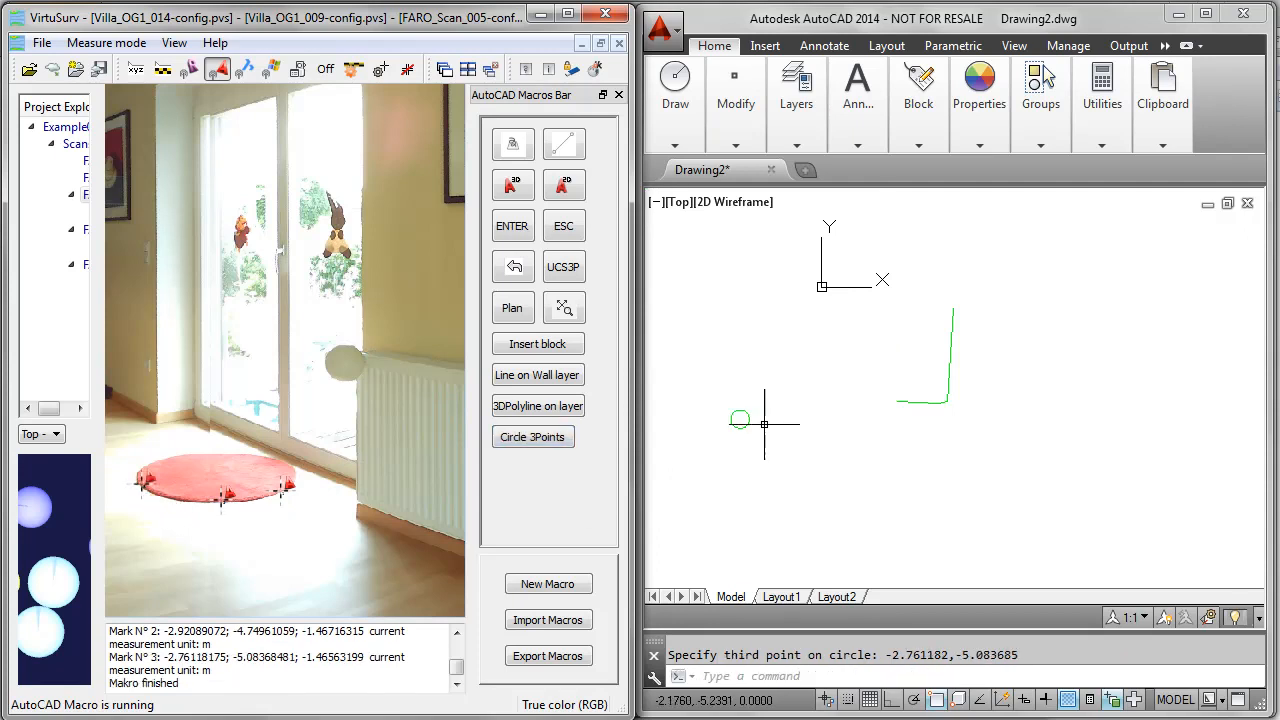
pyautogui.click(564, 308)
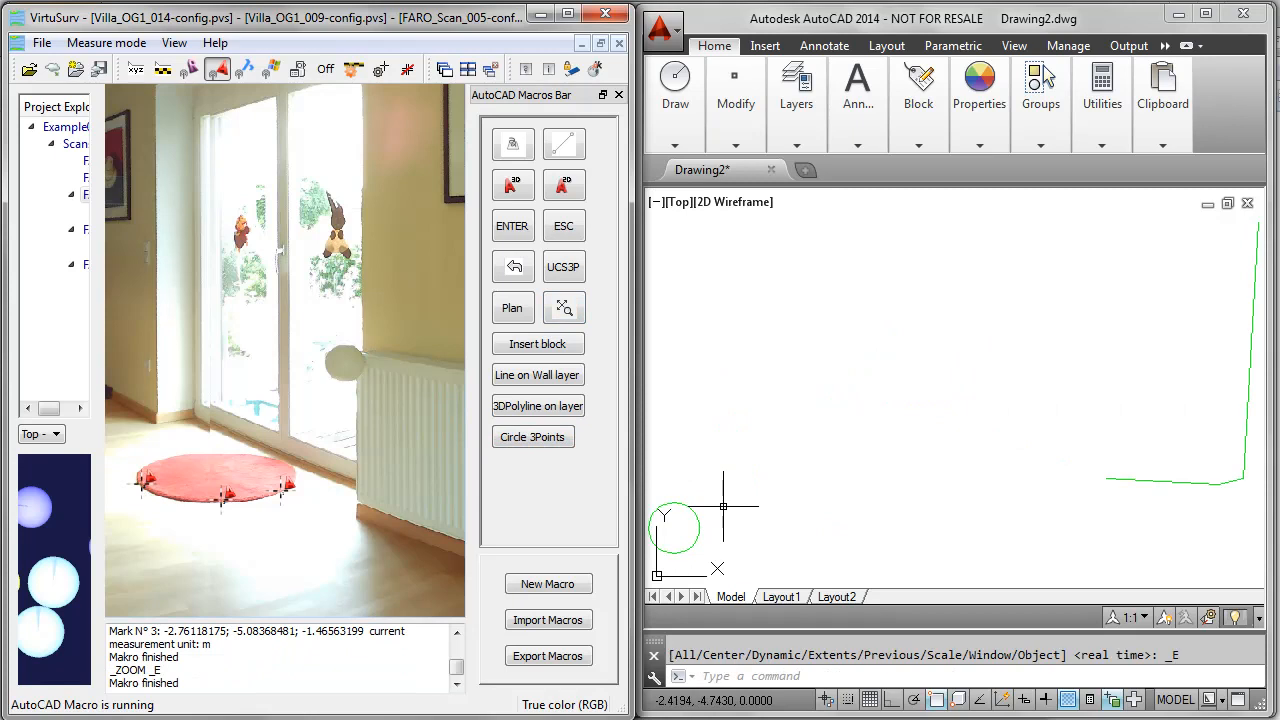
pyautogui.moveTo(728, 514); pyautogui.dragTo(853, 478, button='middle')
pyautogui.scroll(2, 810, 508)
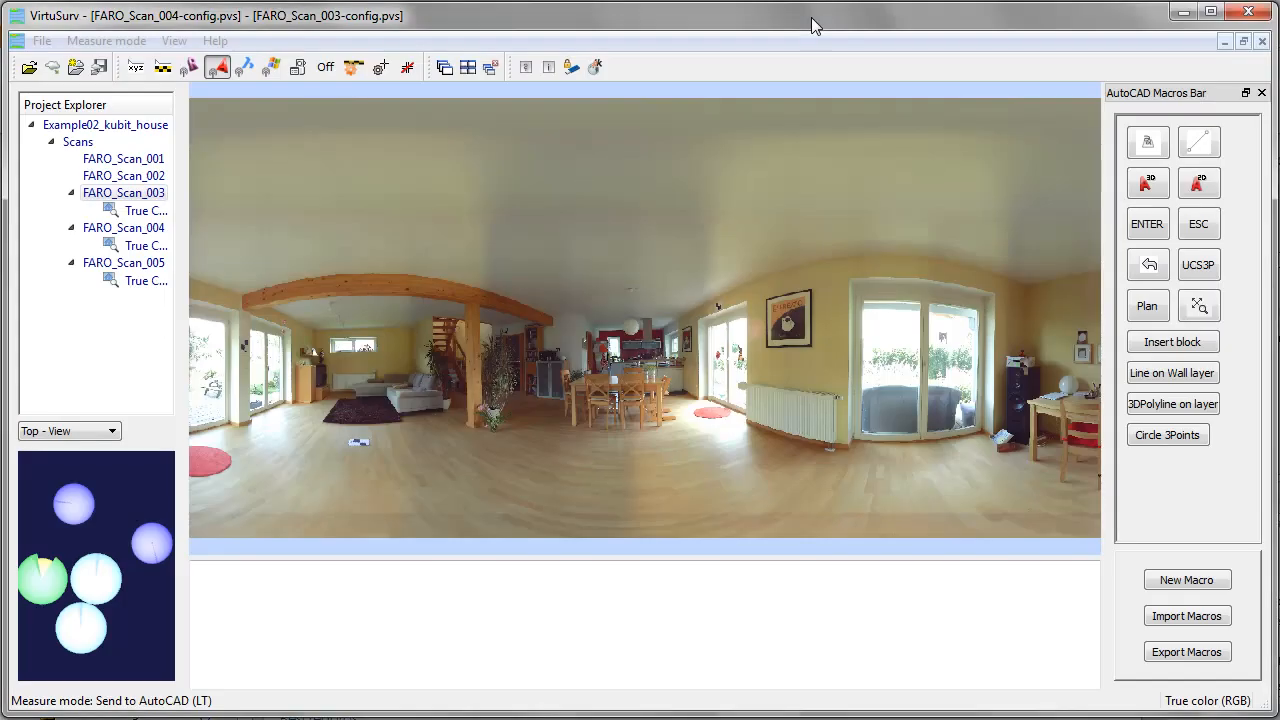
# Export the AutoCAD macros to the Macros folder on the desktop.
pyautogui.click(1186, 652)
pyautogui.moveTo(782, 362); pyautogui.dragTo(815, 113)
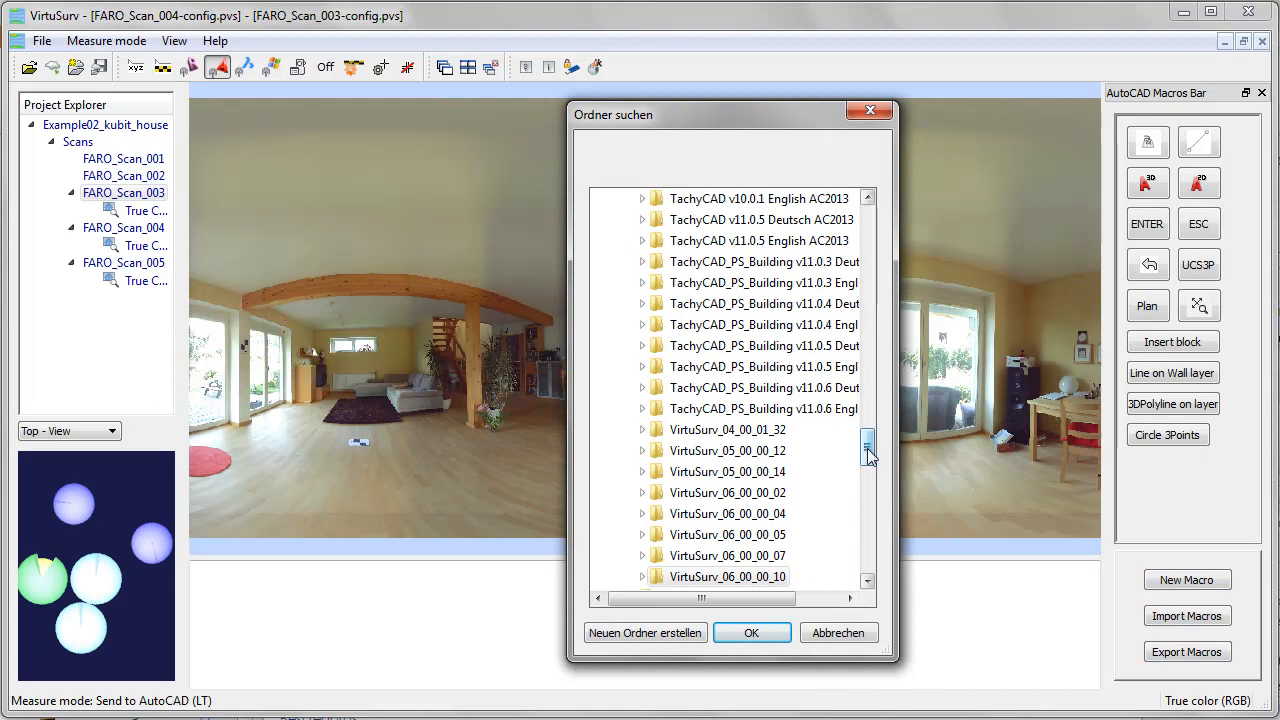
pyautogui.moveTo(868, 445); pyautogui.dragTo(868, 220)
pyautogui.click(676, 201)
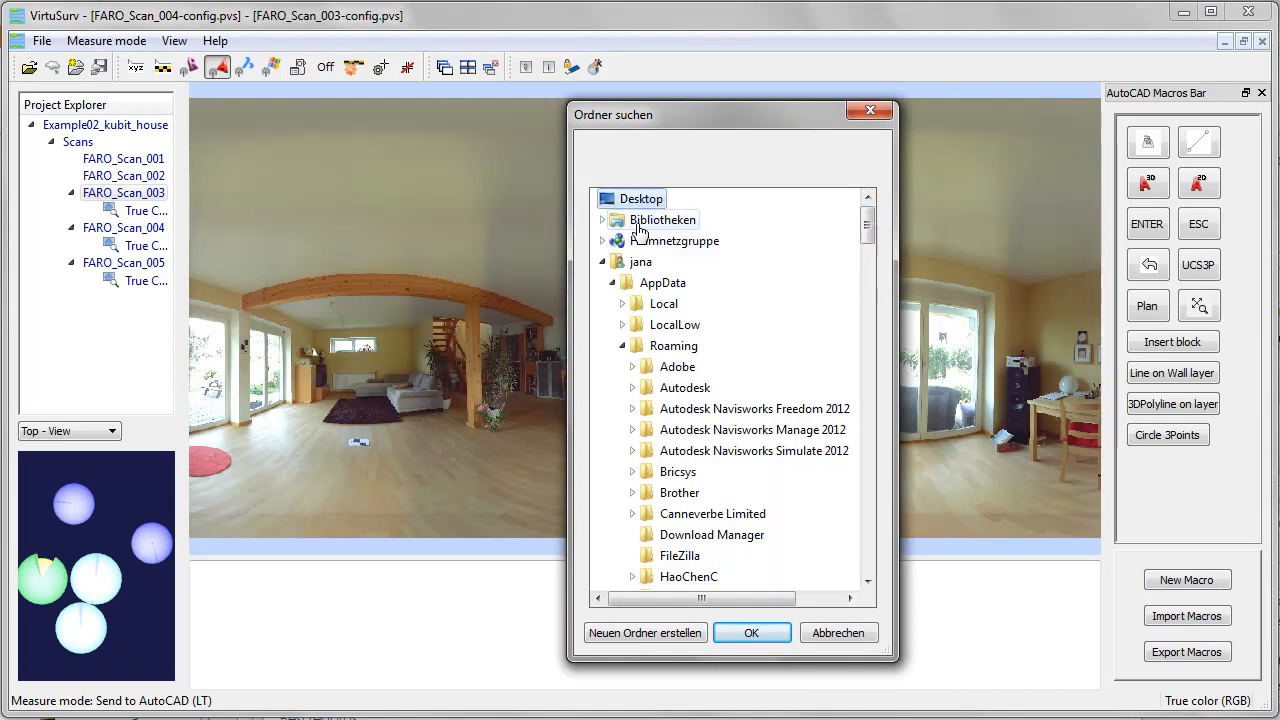
pyautogui.click(602, 262)
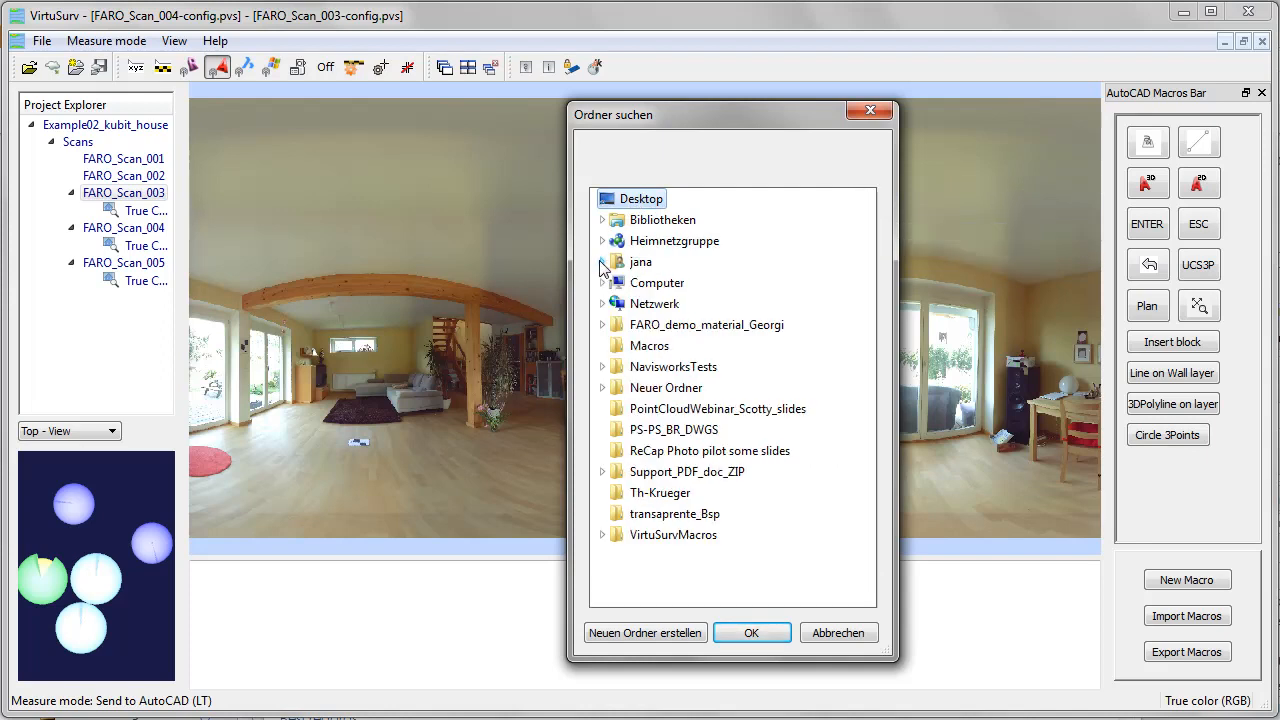
pyautogui.click(646, 346)
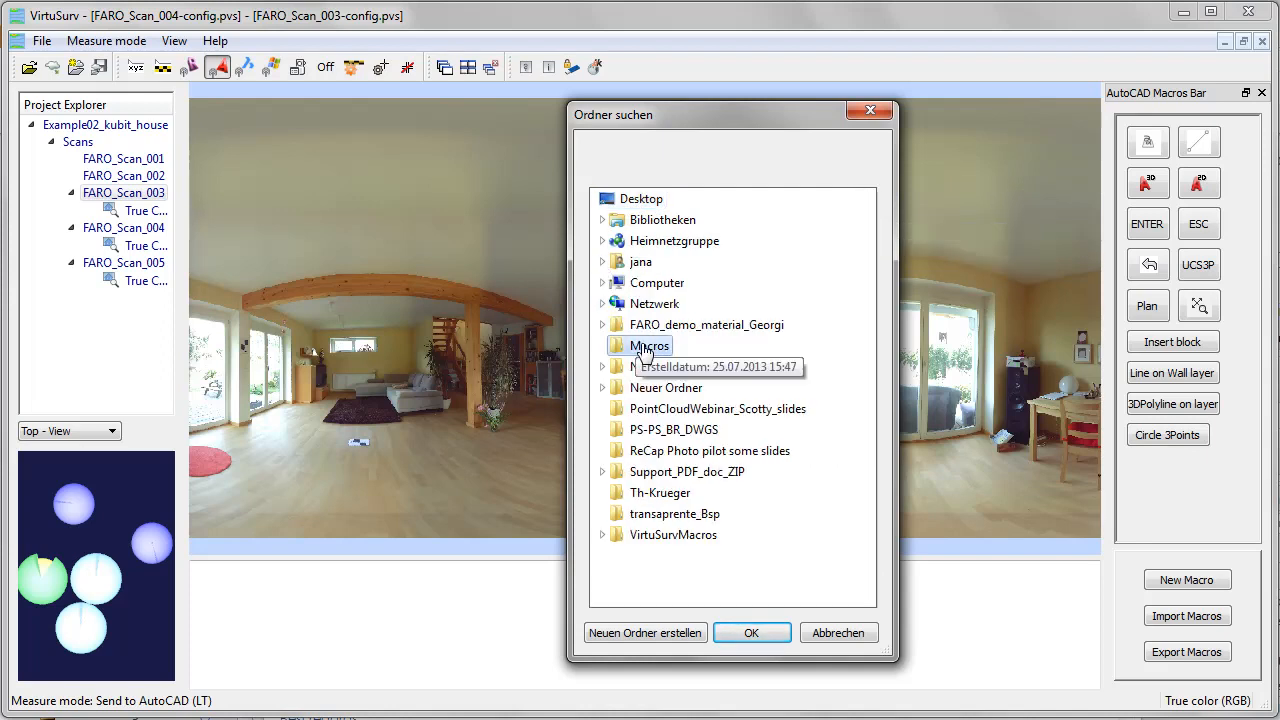
pyautogui.click(736, 636)
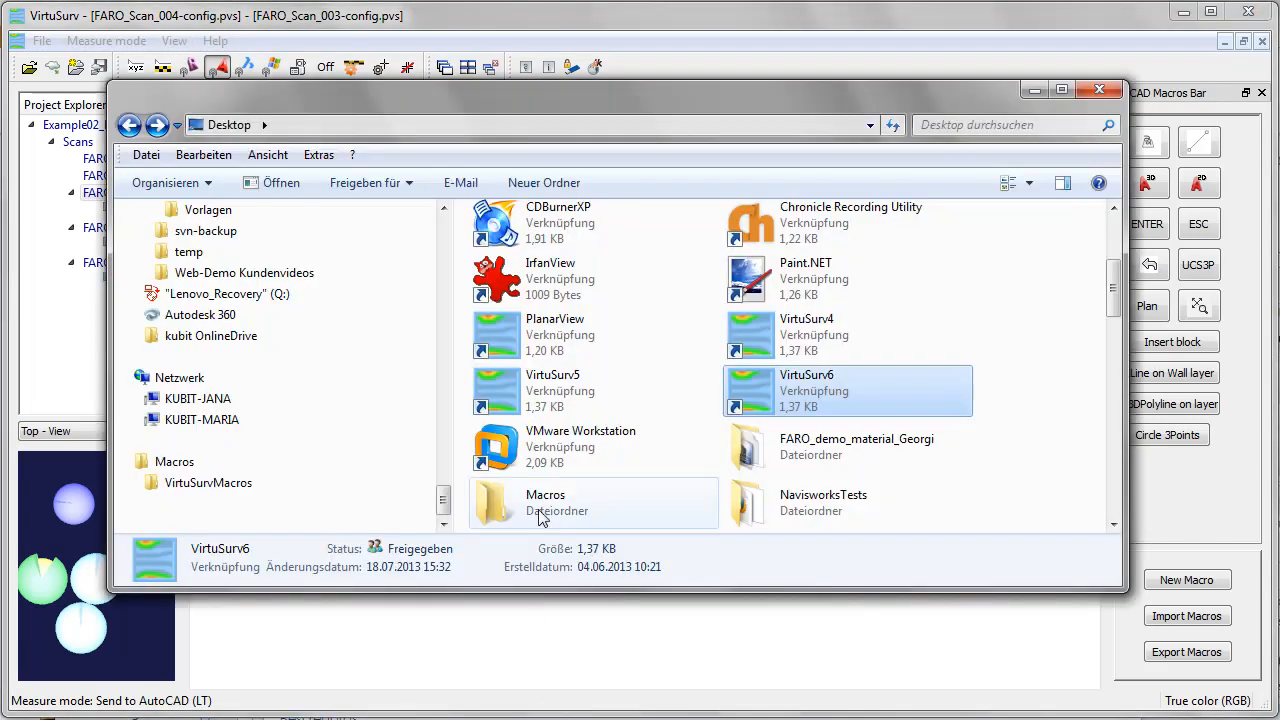
# Open the exported VirtuSurvMacros folder inside the desktop's Macros folder in the file explorer to examine its contents.
pyautogui.doubleClick(540, 512)
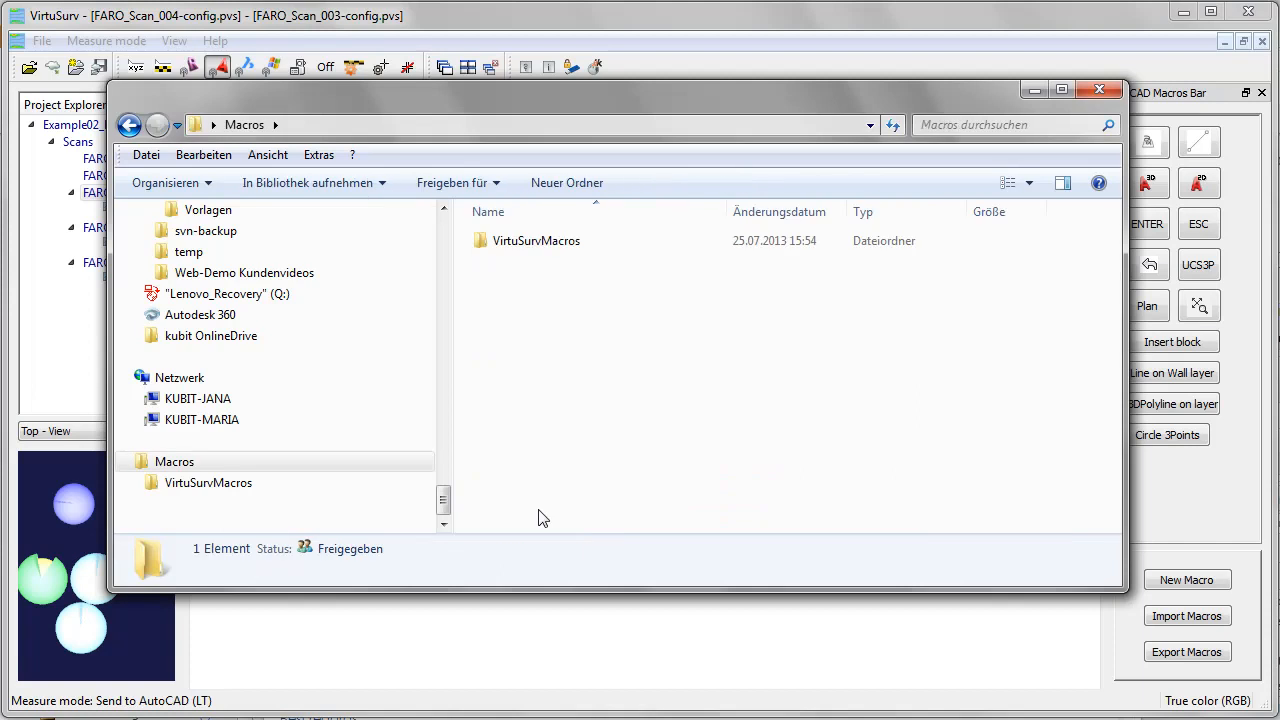
pyautogui.doubleClick(516, 250)
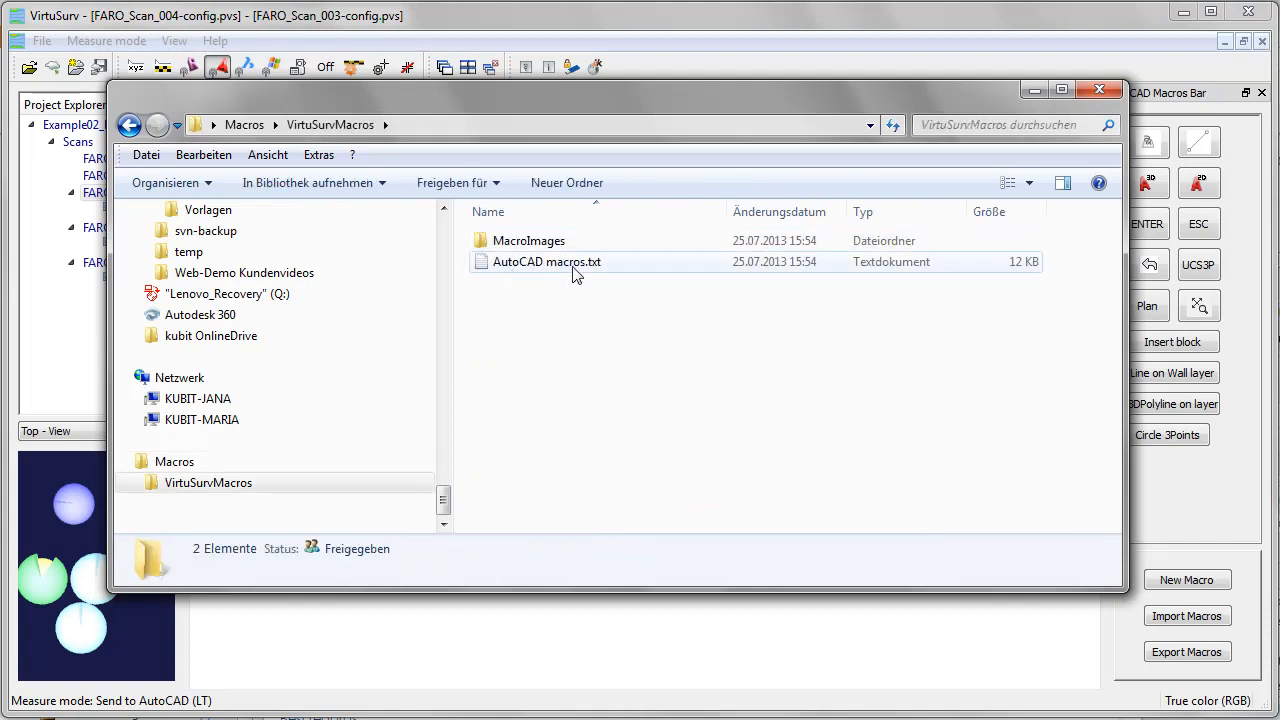